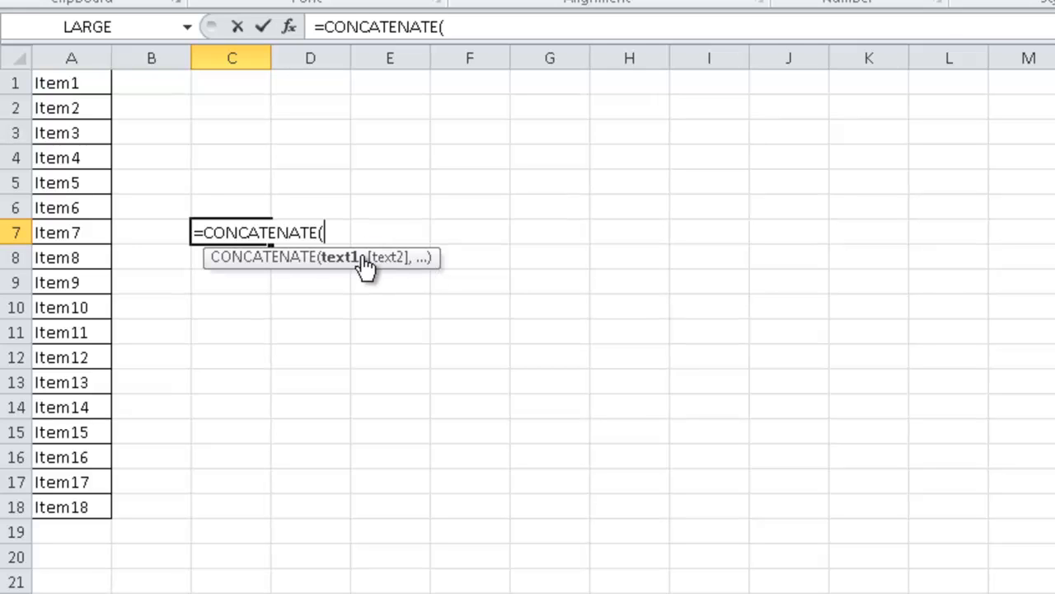
- Nest TRANSPOSE(A1:A18) as the first argument of the CONCATENATE formula in C7
type("tran")
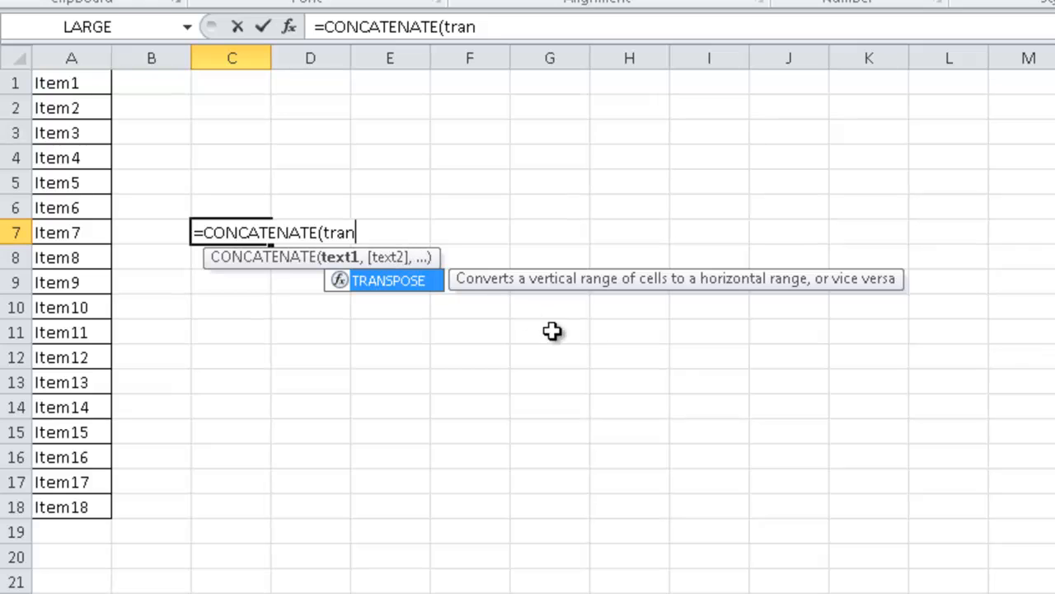
key("Tab")
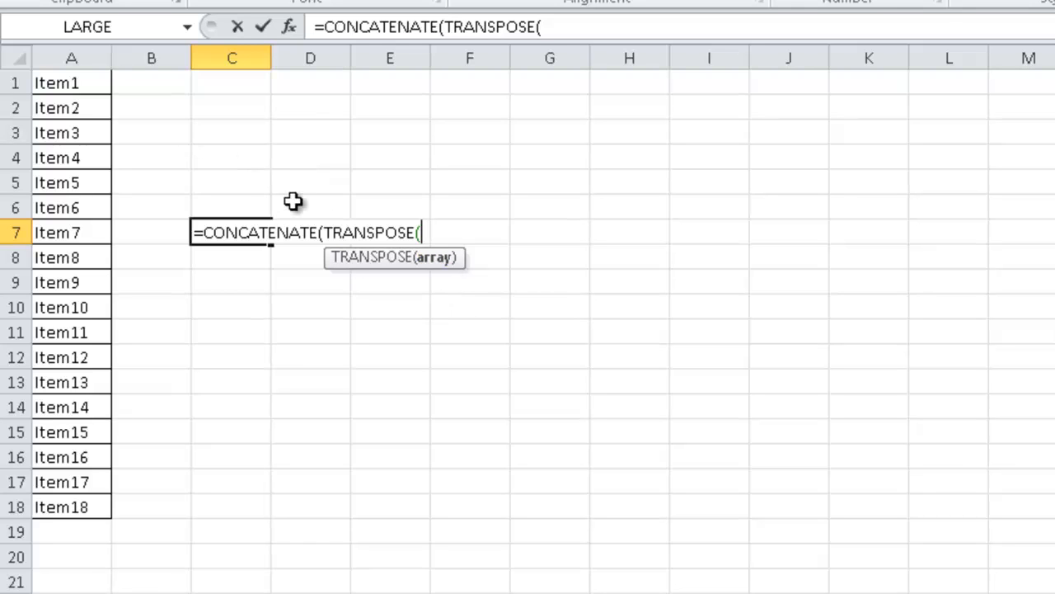
left_click_drag(94, 86, 66, 503)
type(")")
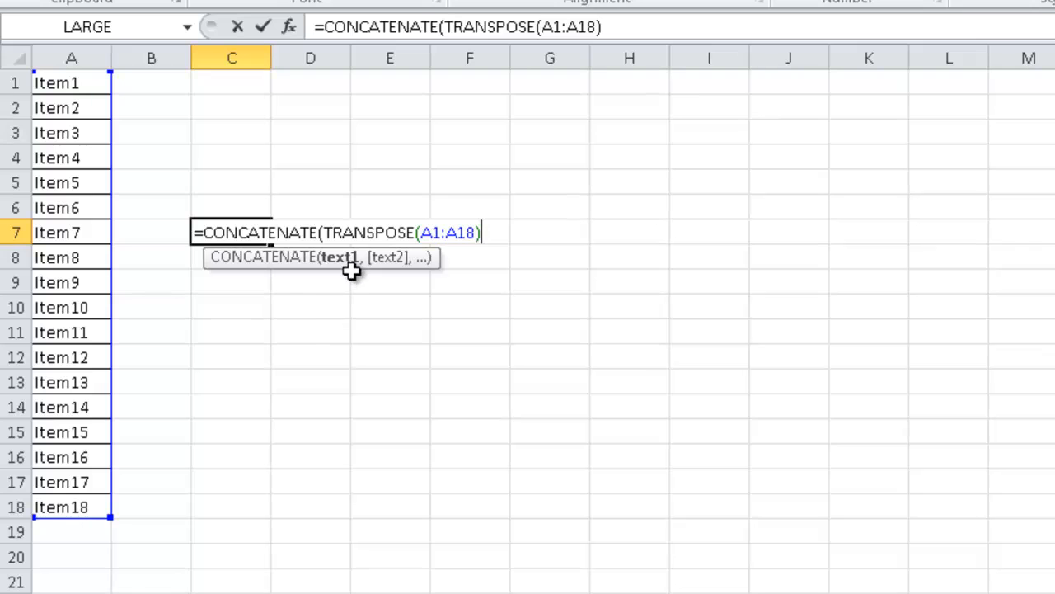
- Convert the TRANSPOSE(A1:A18) part of C7's formula into its literal values and expand the formula bar
left_click_drag(323, 233, 486, 232)
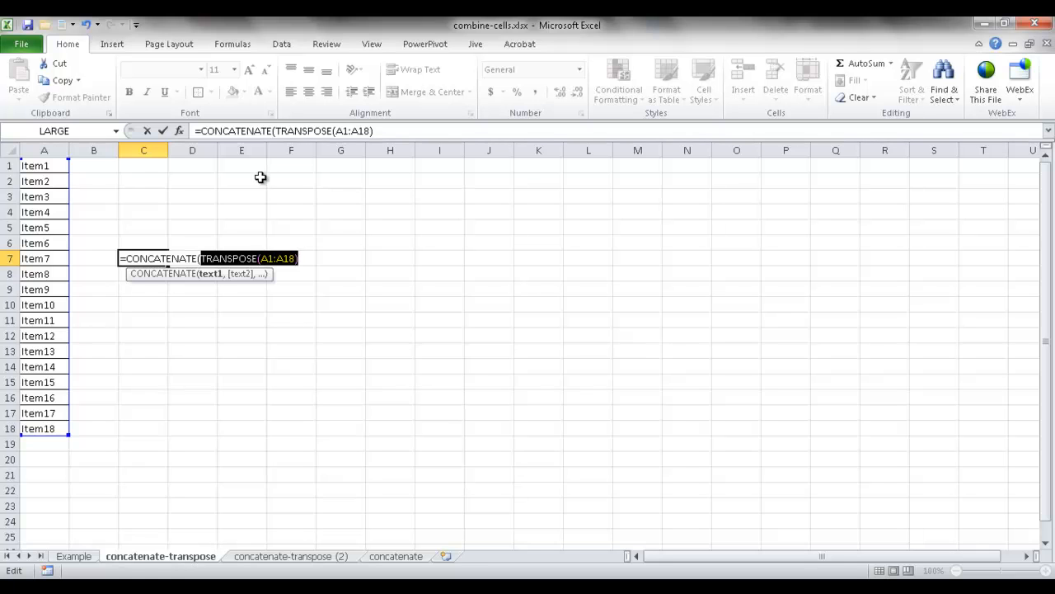
left_click(247, 46)
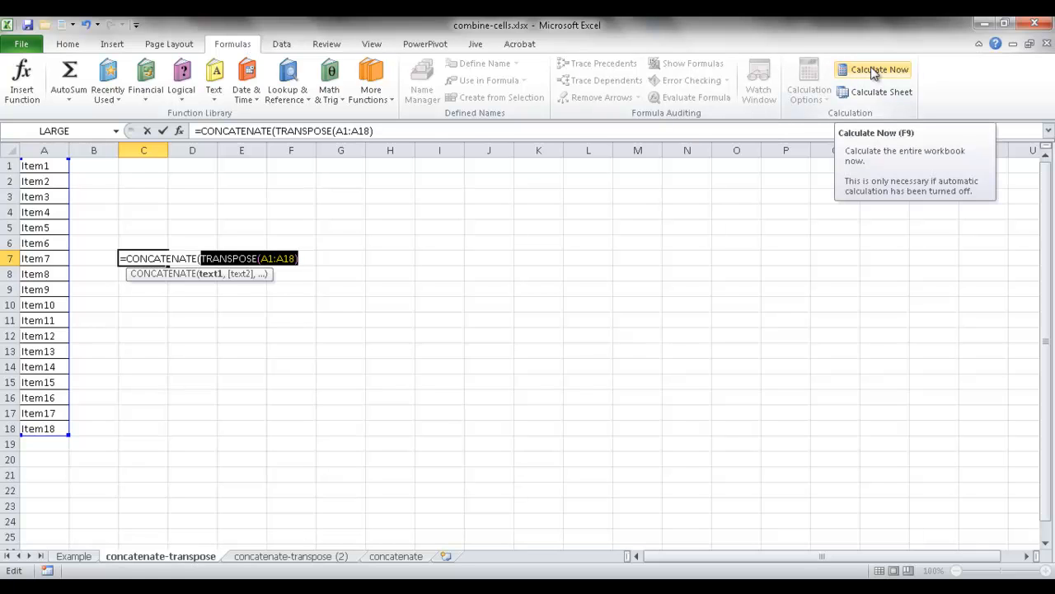
key("F9")
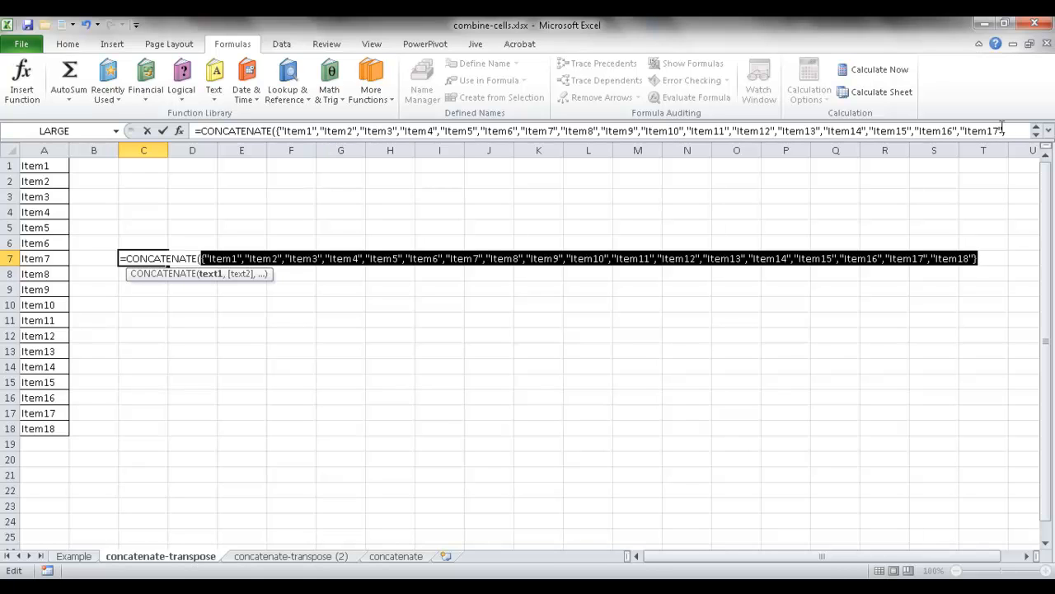
left_click(1049, 132)
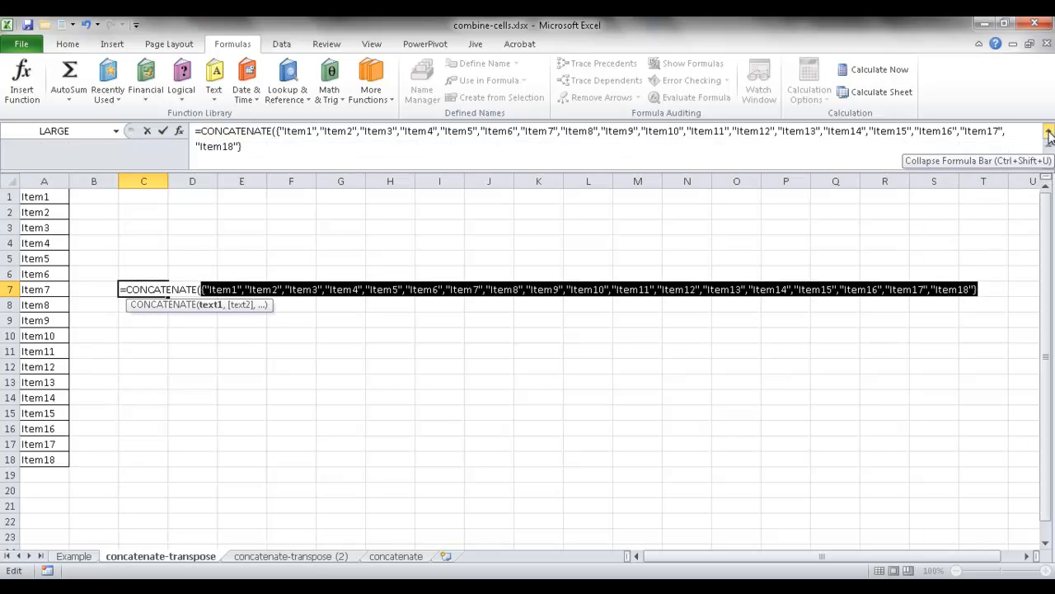
- Remove the curly braces around the item list in C7's formula and complete it with a closing parenthesis
left_click(247, 147)
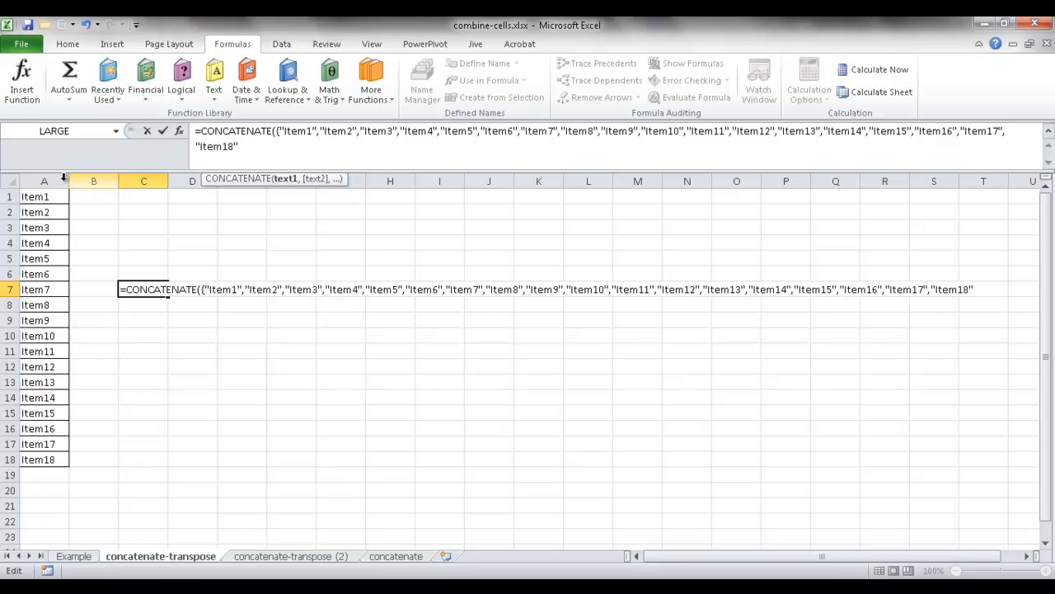
left_click(280, 132)
key("BackSpace")
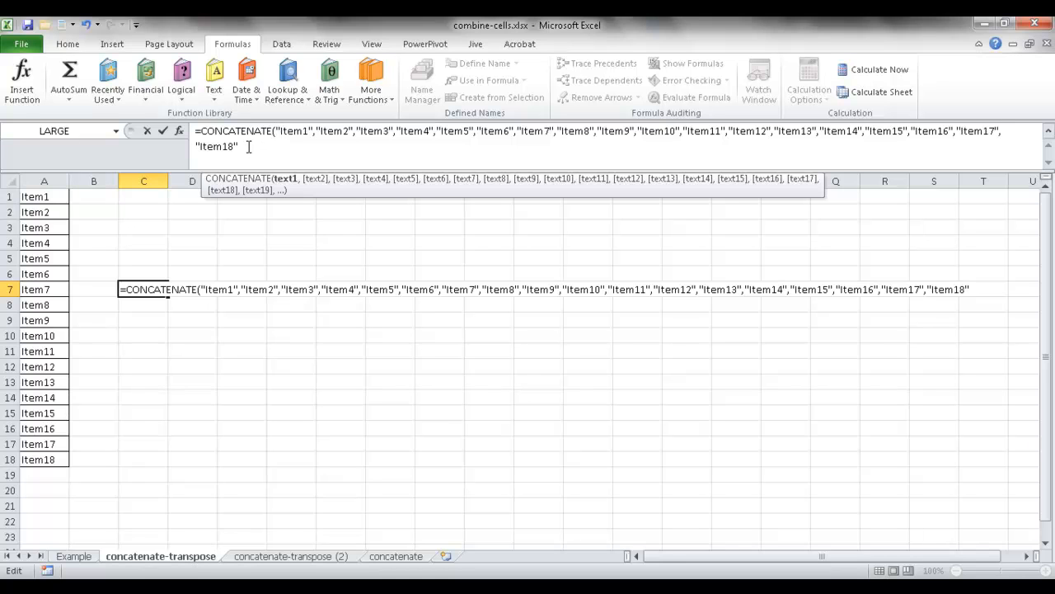
left_click(248, 147)
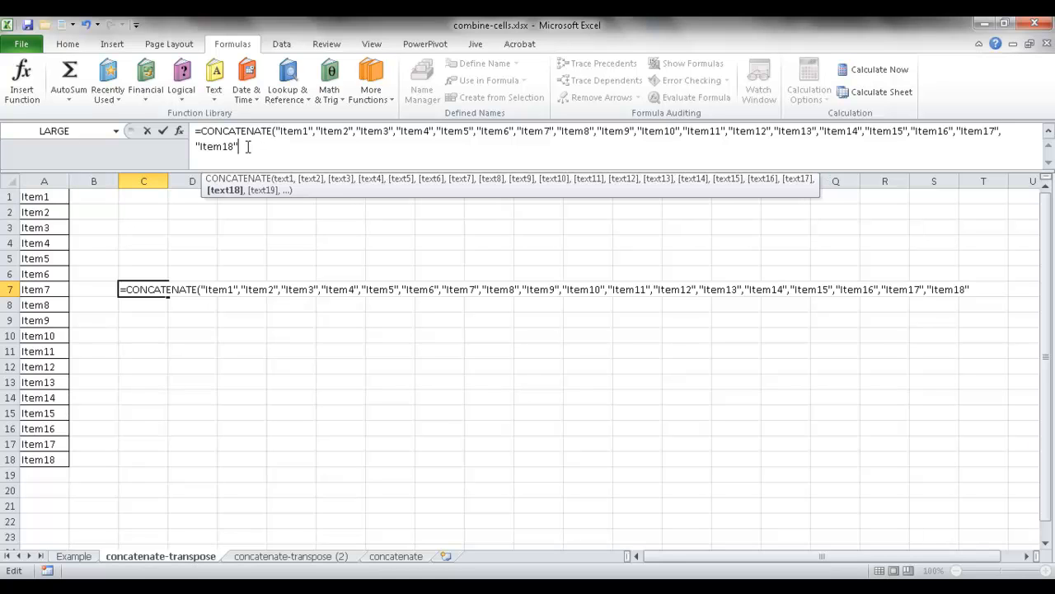
type(")")
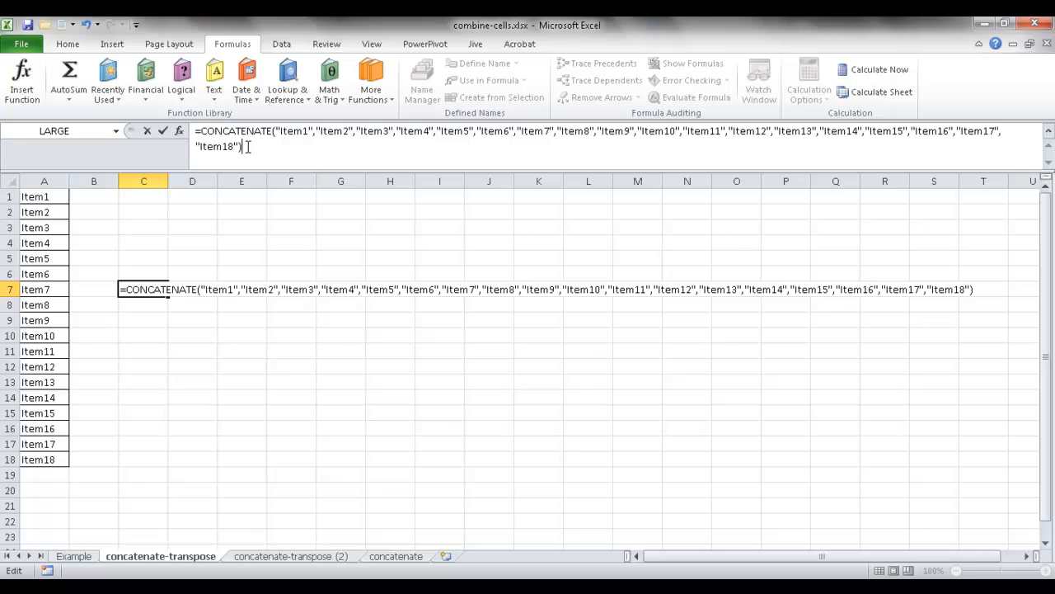
key("Return")
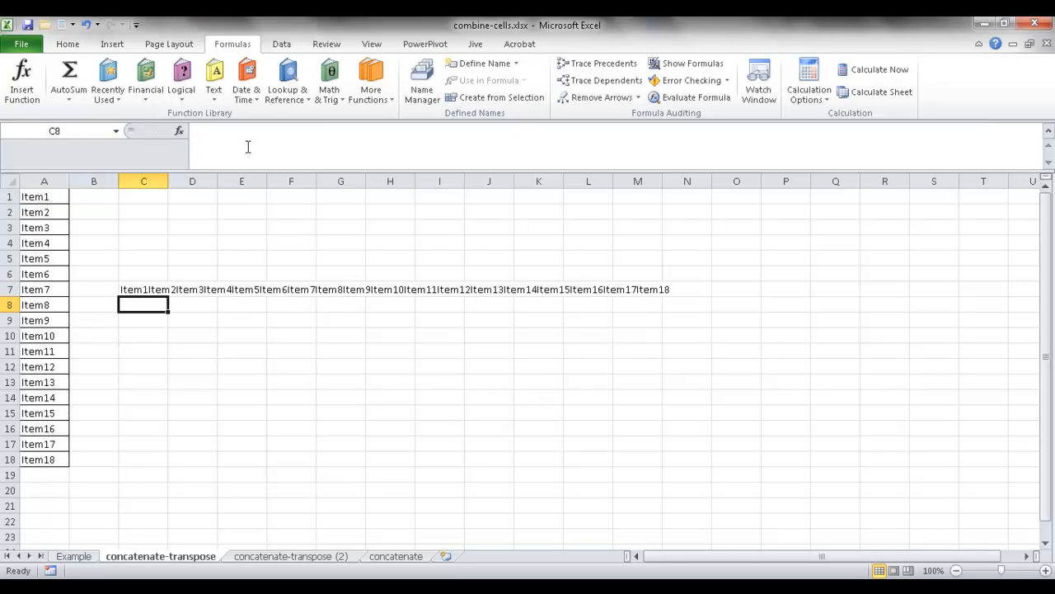
- Replace the contents of C7 with the formula =CONCATENATE(TRANSPOSE(A1:A18&","), leaving CONCATENATE open
left_click(145, 290)
key("Delete")
type("=conc")
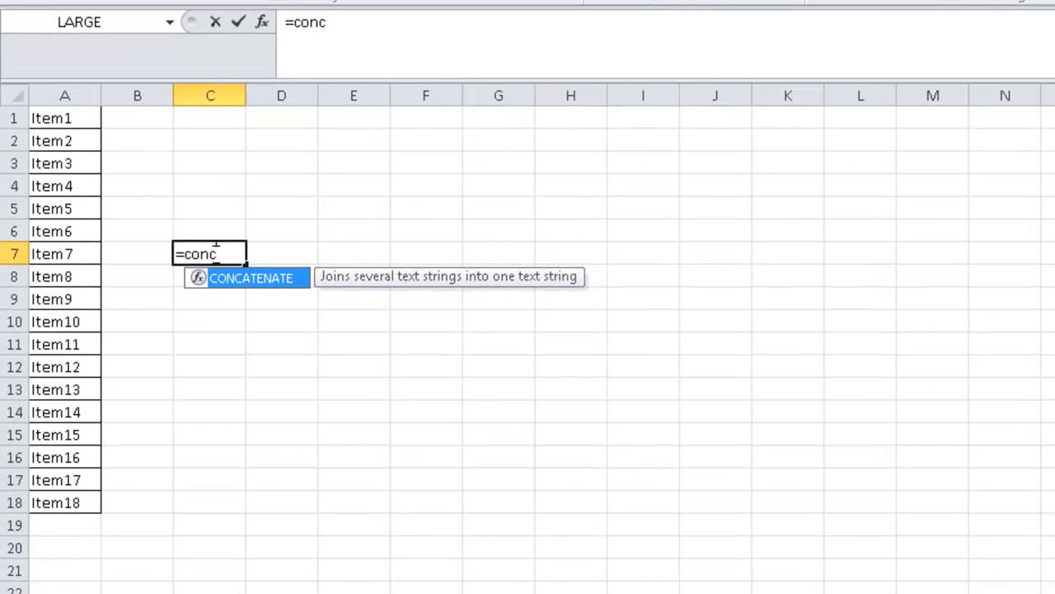
key("Tab")
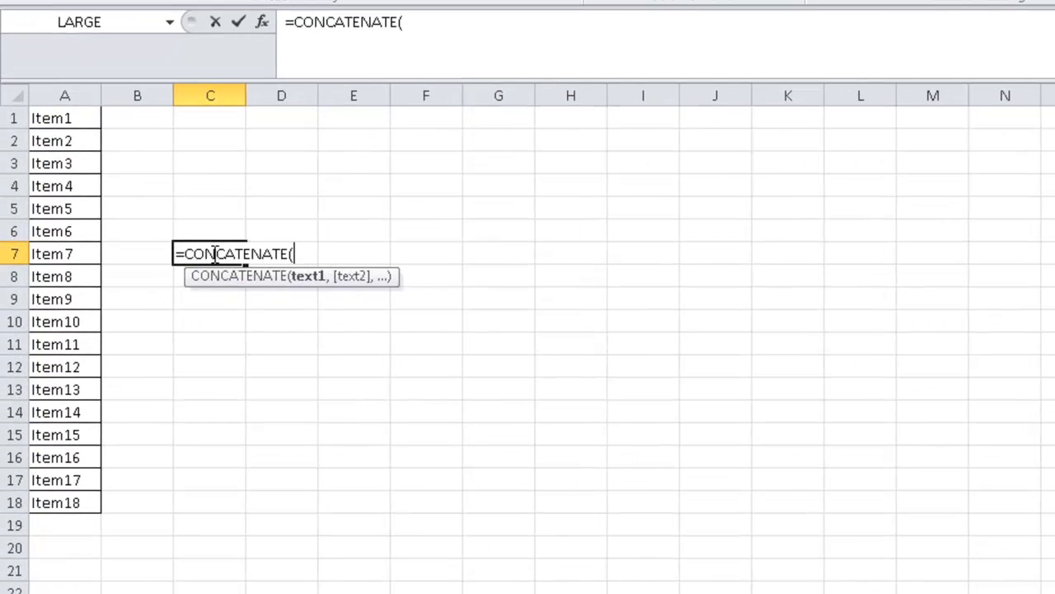
type("trans")
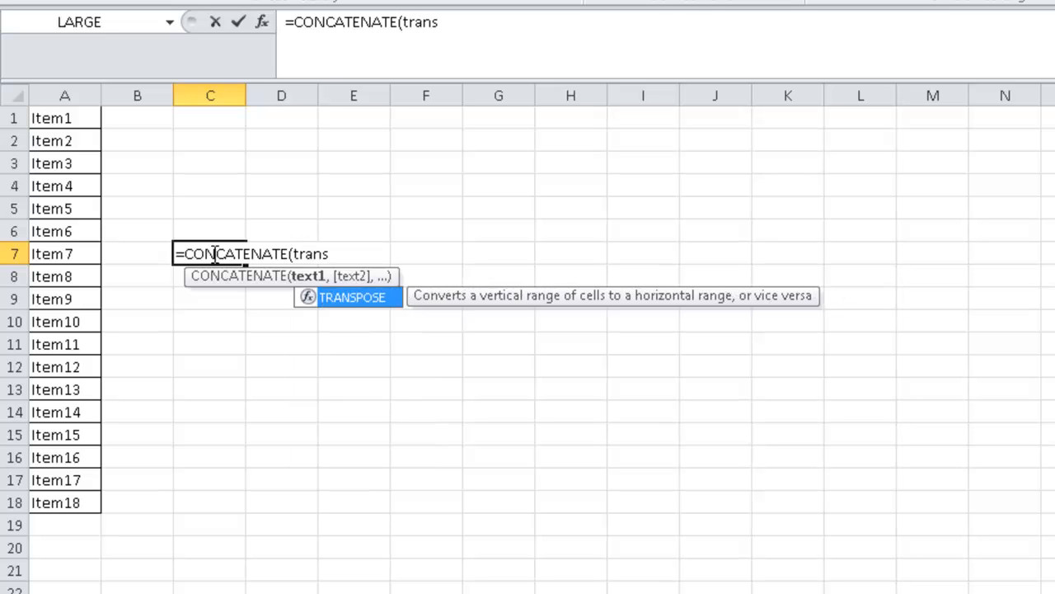
key("Tab")
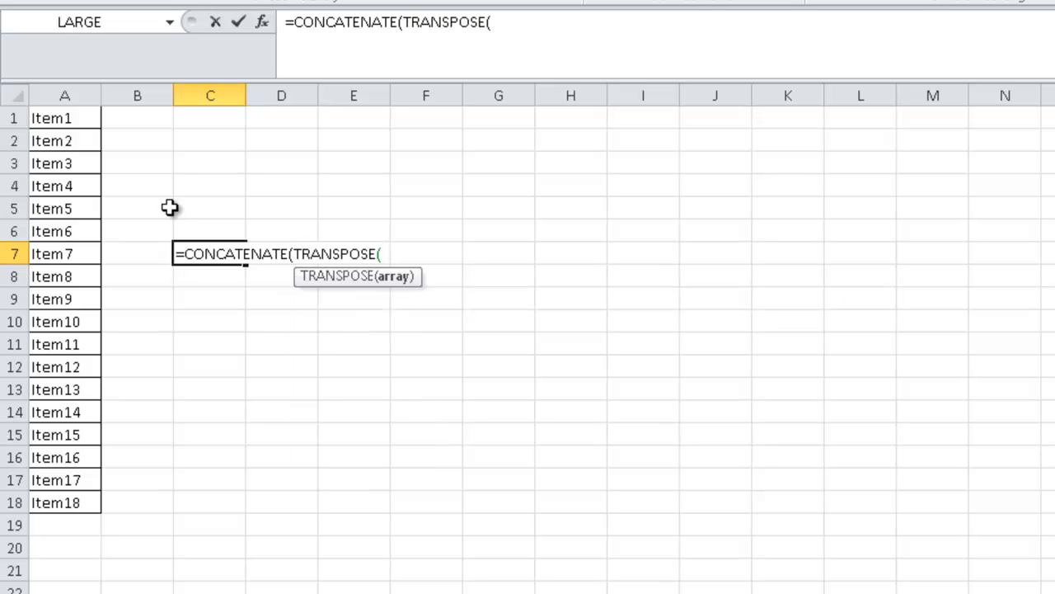
left_click(71, 118)
left_click_drag(65, 141, 66, 500)
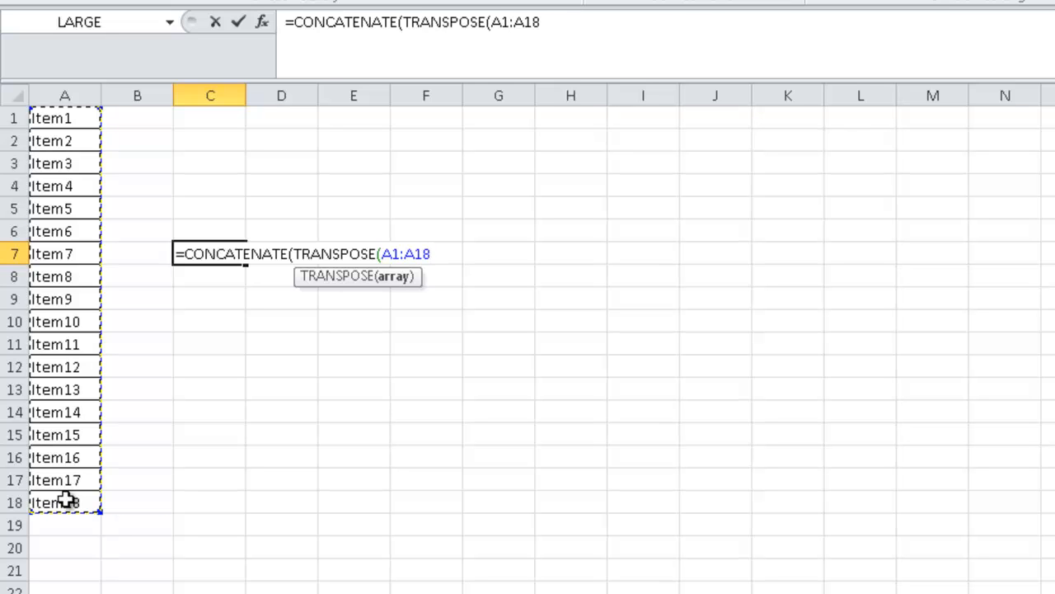
type("&")
type("\",\")")
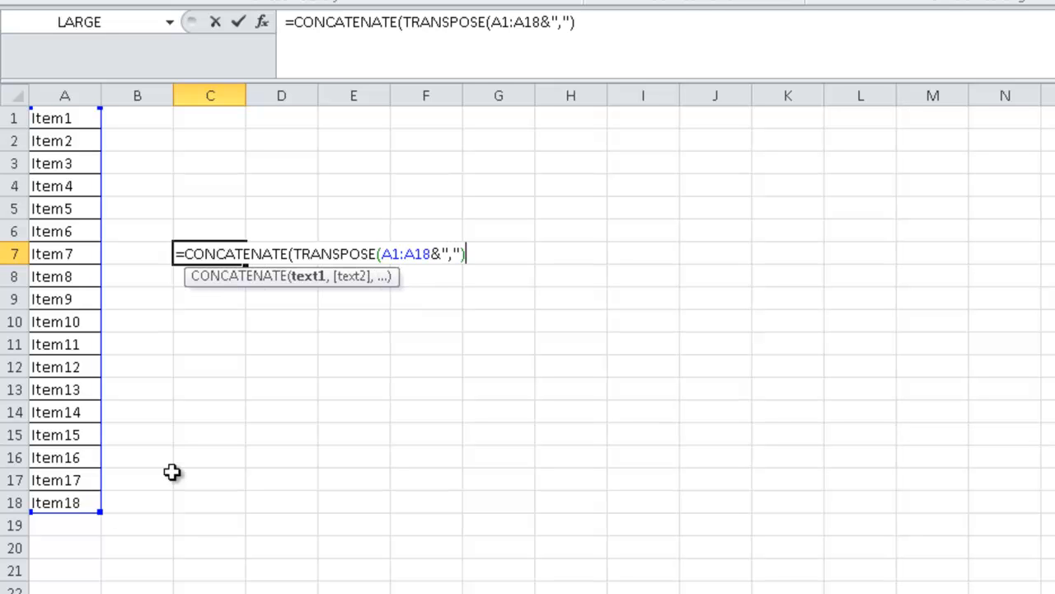
- Convert the TRANSPOSE part of C7's formula into literal values and complete the formula without curly braces or the comma after Item18
left_click_drag(403, 24, 597, 23)
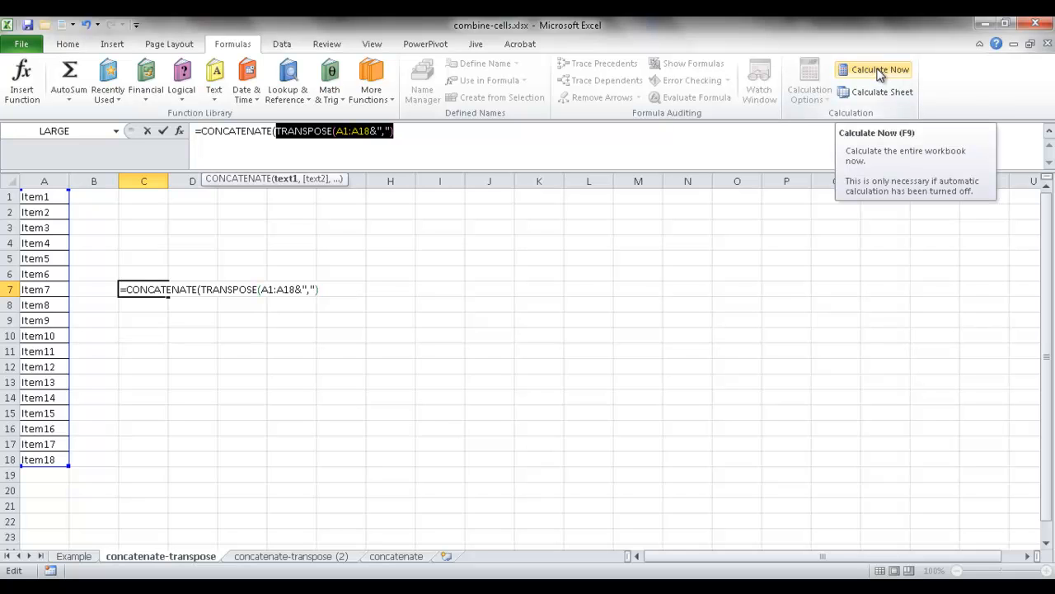
key("F9")
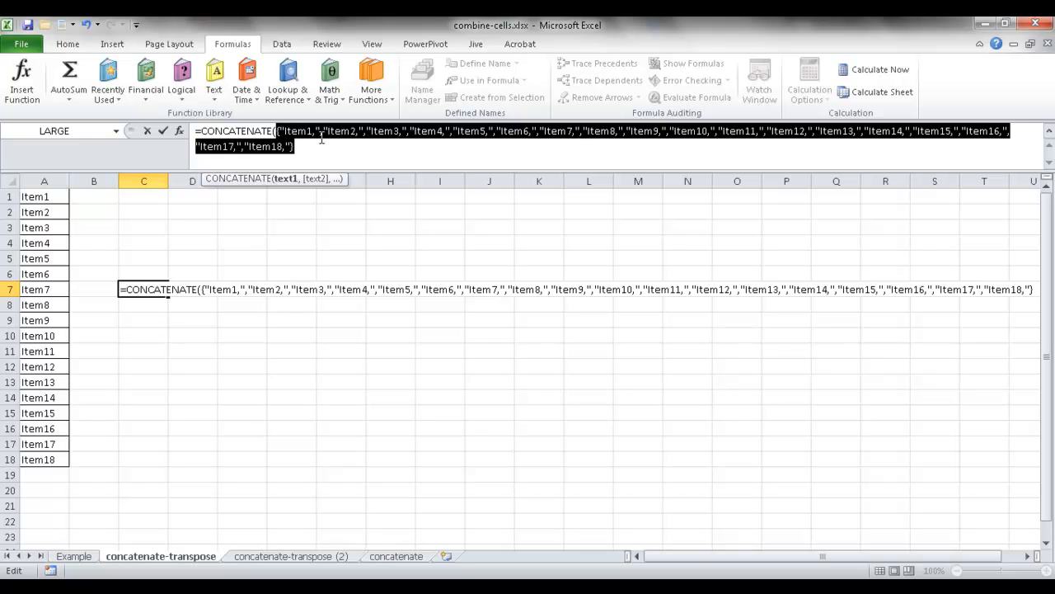
left_click(283, 133)
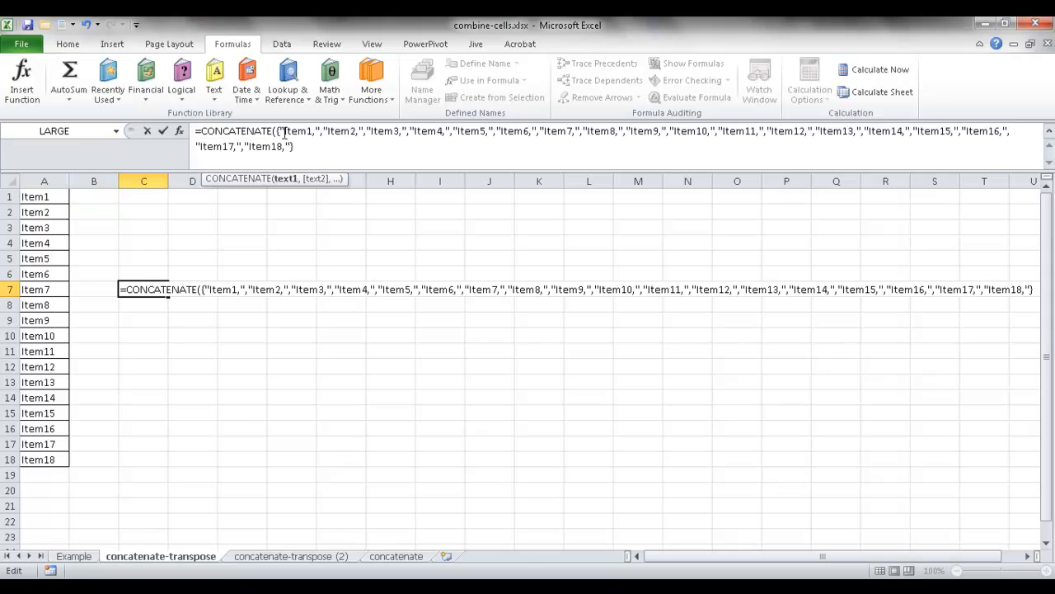
key("BackSpace")
left_click(302, 144)
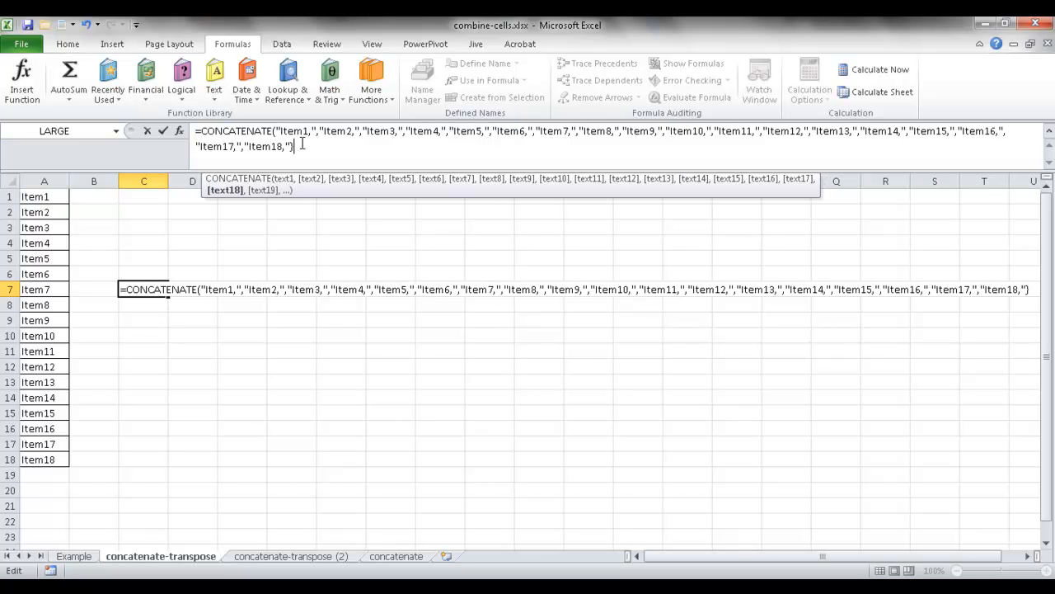
key("BackSpace")
type(")")
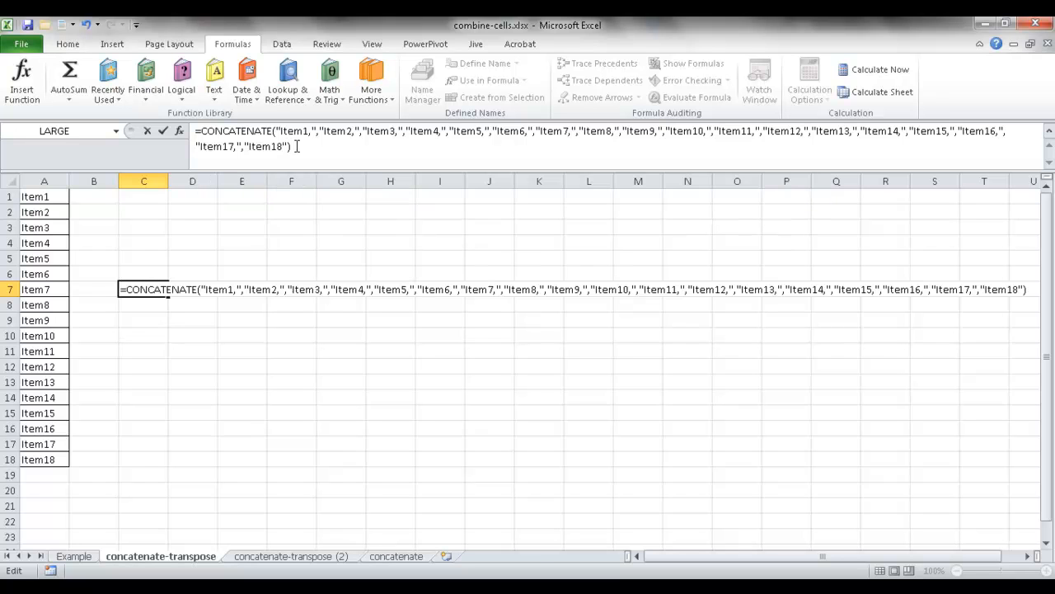
key("Return")
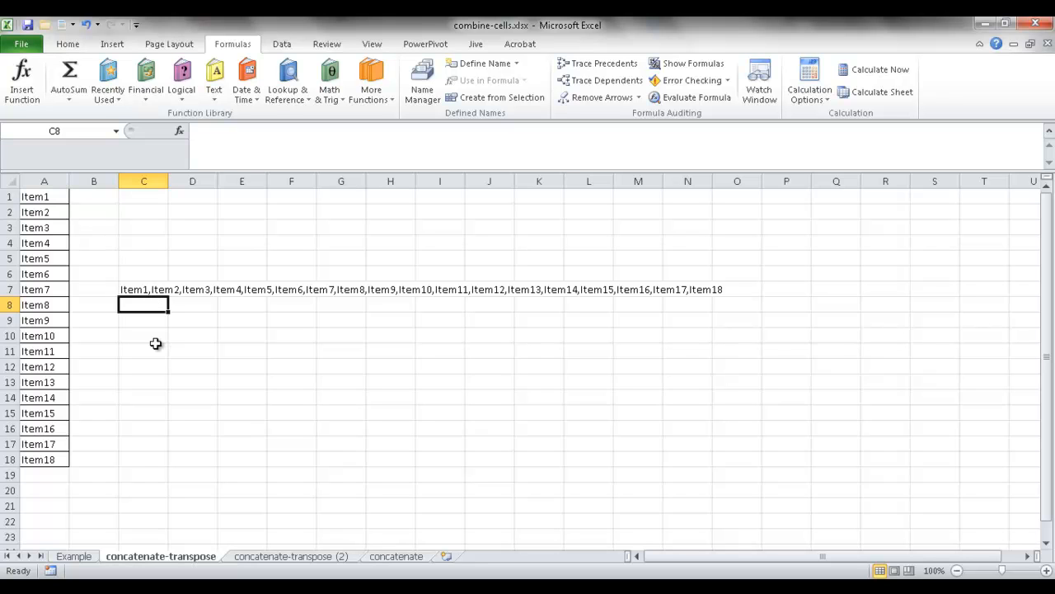
- Copy the combined list from C7, paste it as values only into C9, and check C9's content
left_click(151, 290)
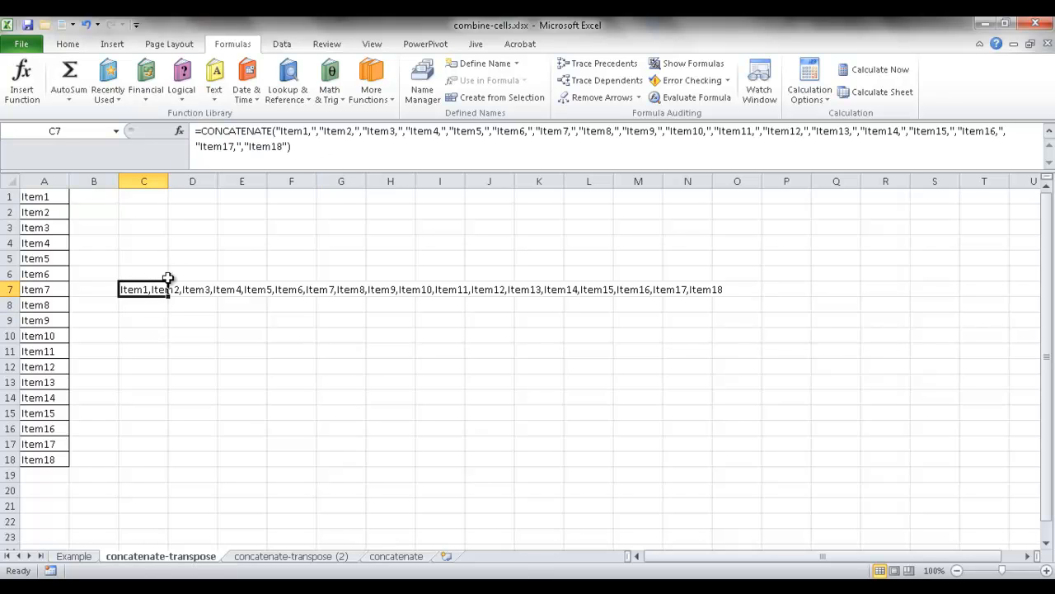
key("ctrl+c")
left_click(148, 321)
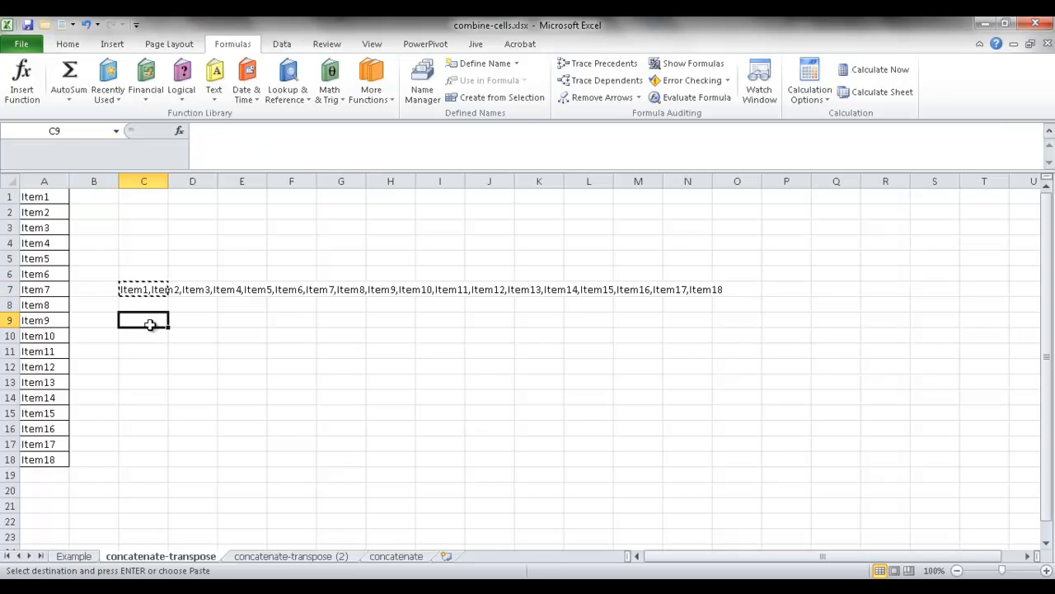
left_click(70, 43)
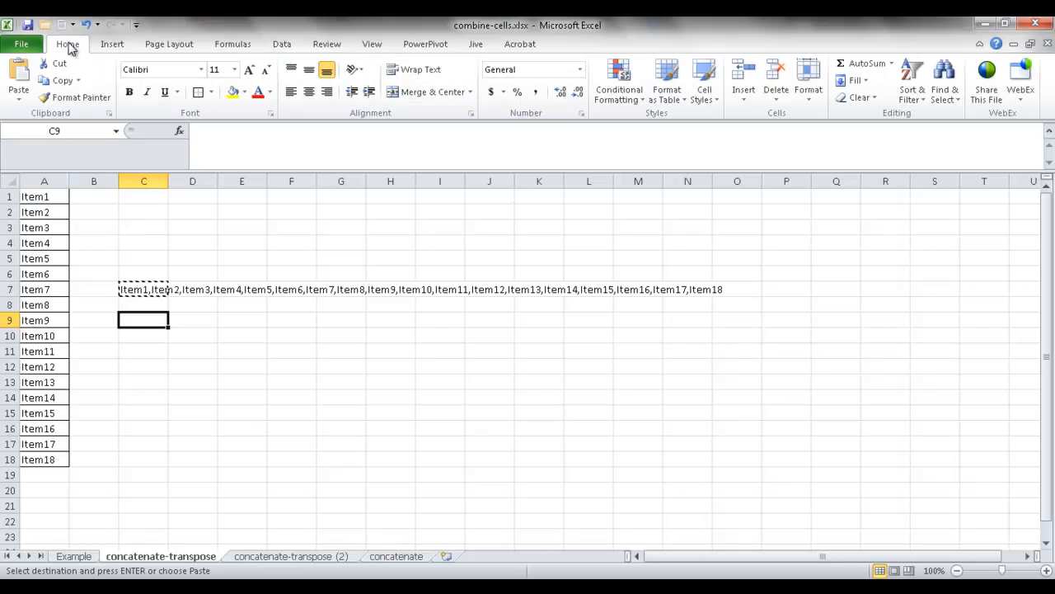
left_click(19, 93)
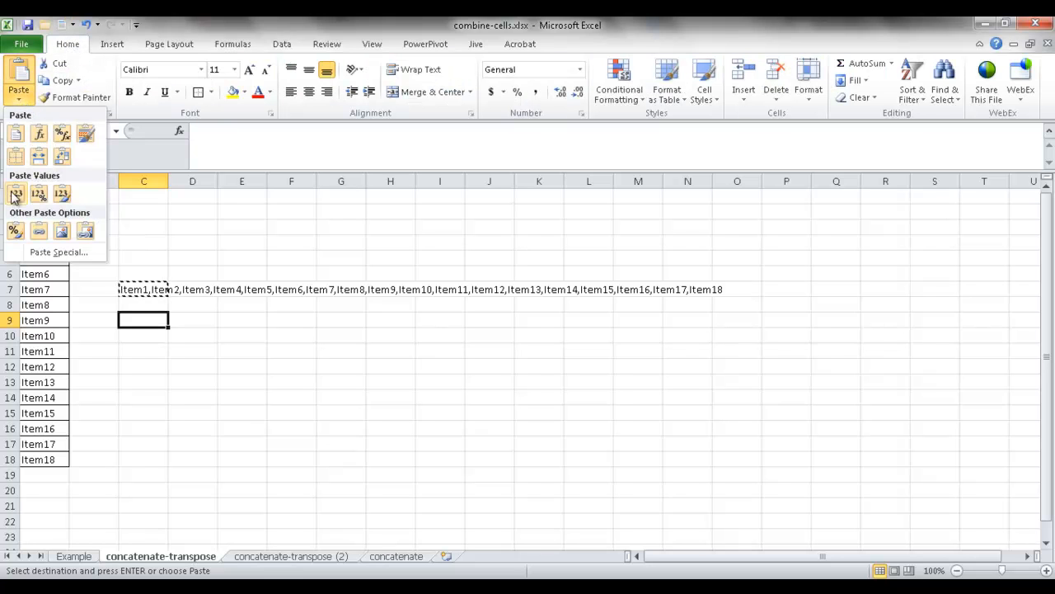
right_click(143, 323)
mouse_move(236, 111)
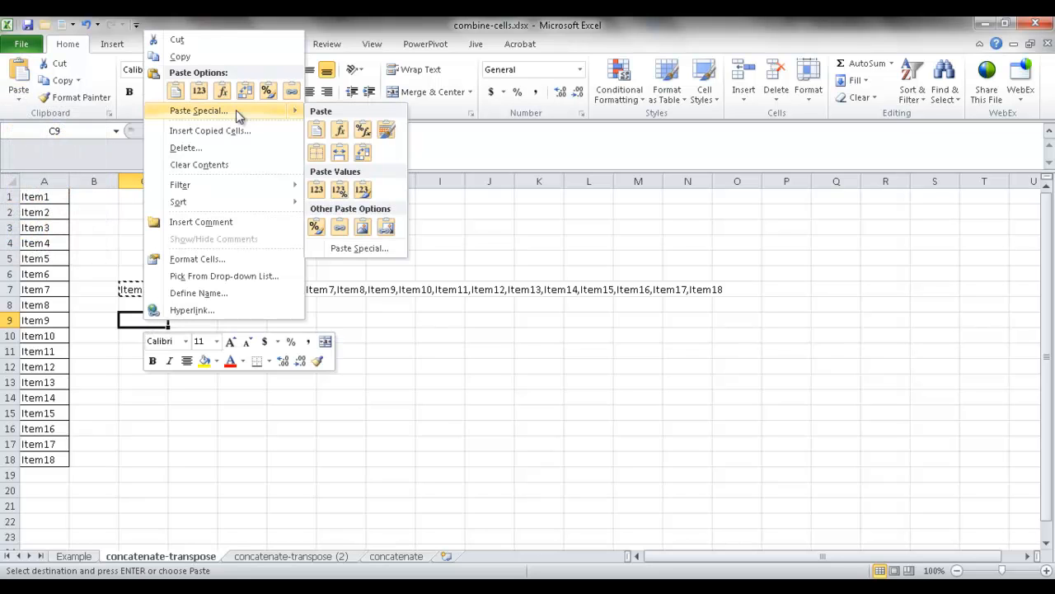
left_click(316, 188)
left_click(257, 377)
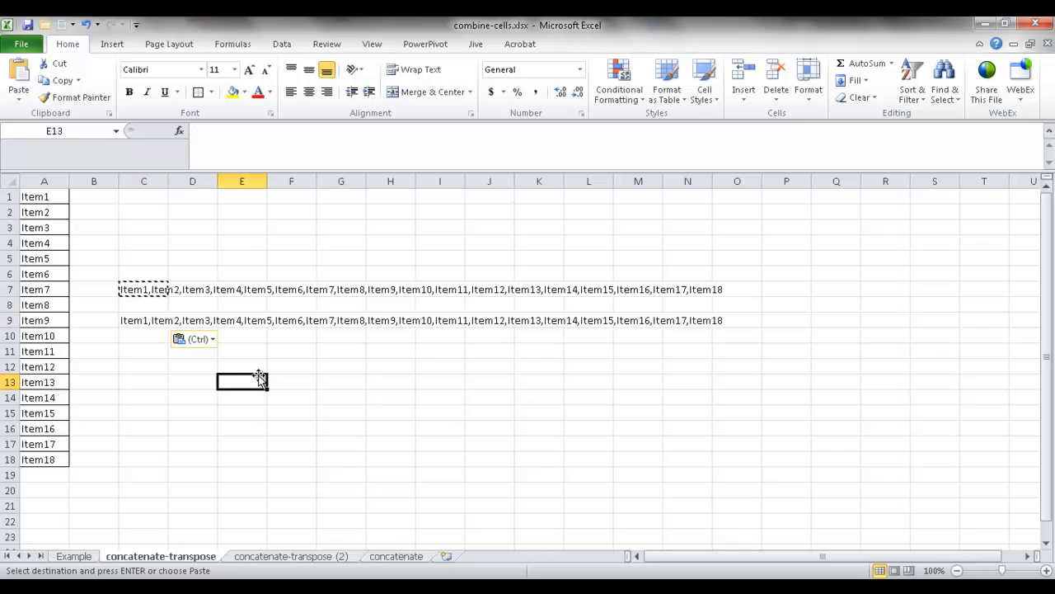
key("Escape")
left_click(161, 321)
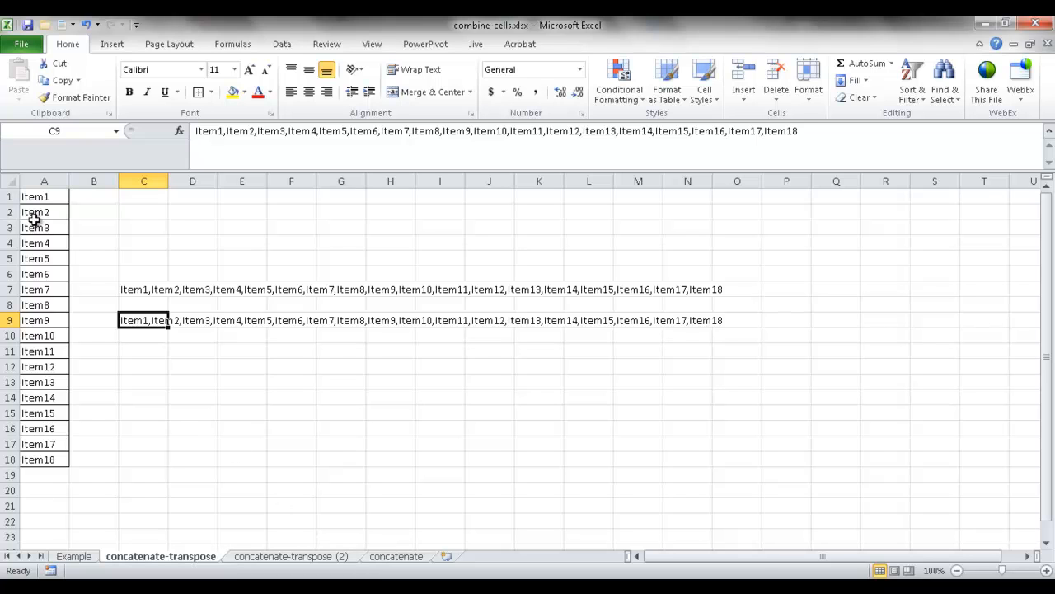
- On the concatenate-transpose (2) sheet, start =CONCATENATE(A1:R1 in B5 and convert the range reference into literal values
left_click(353, 561)
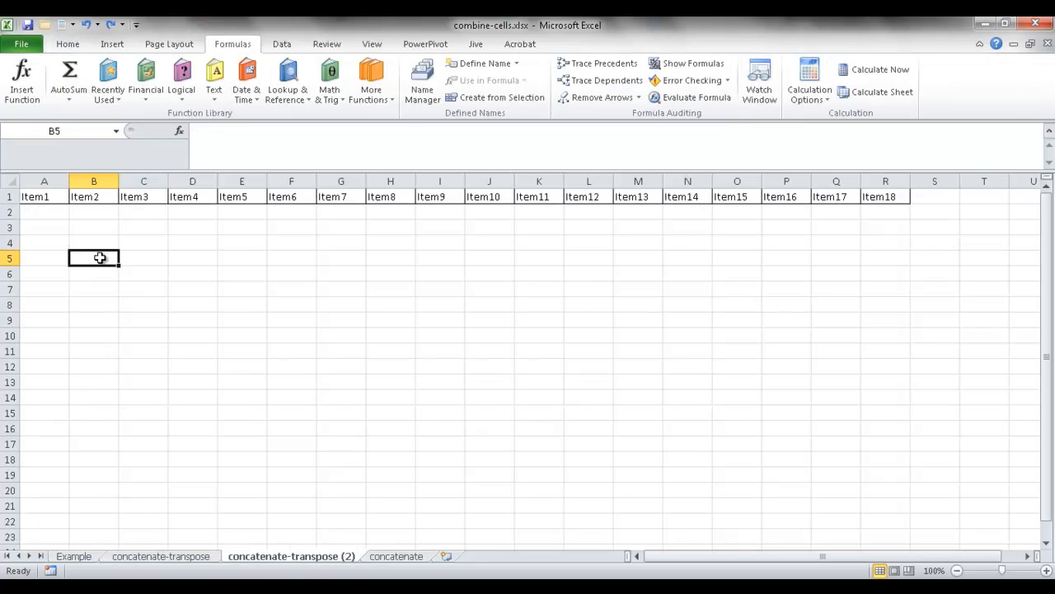
type("=conc")
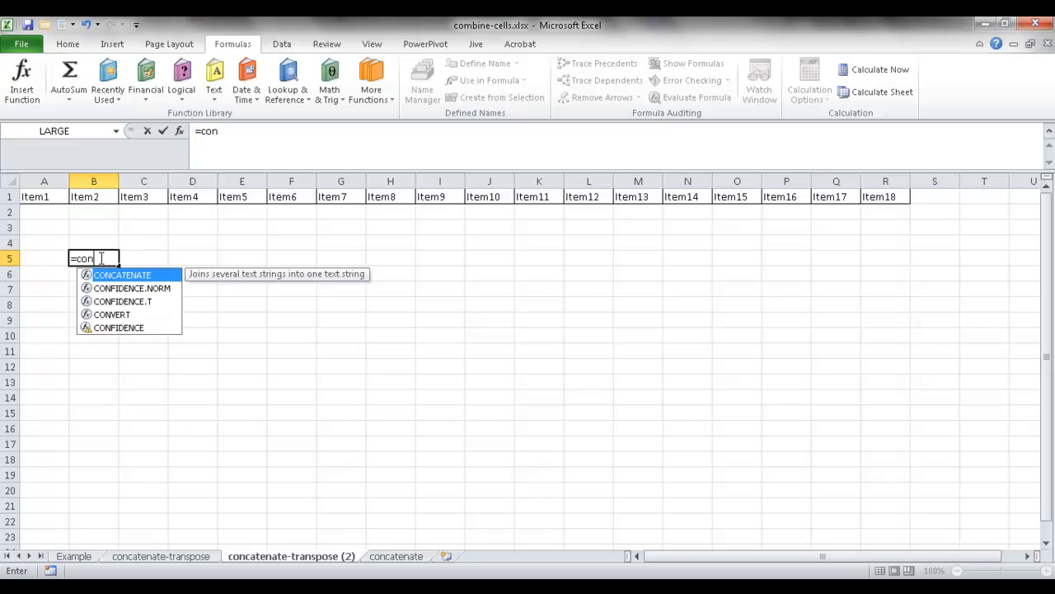
key("Tab")
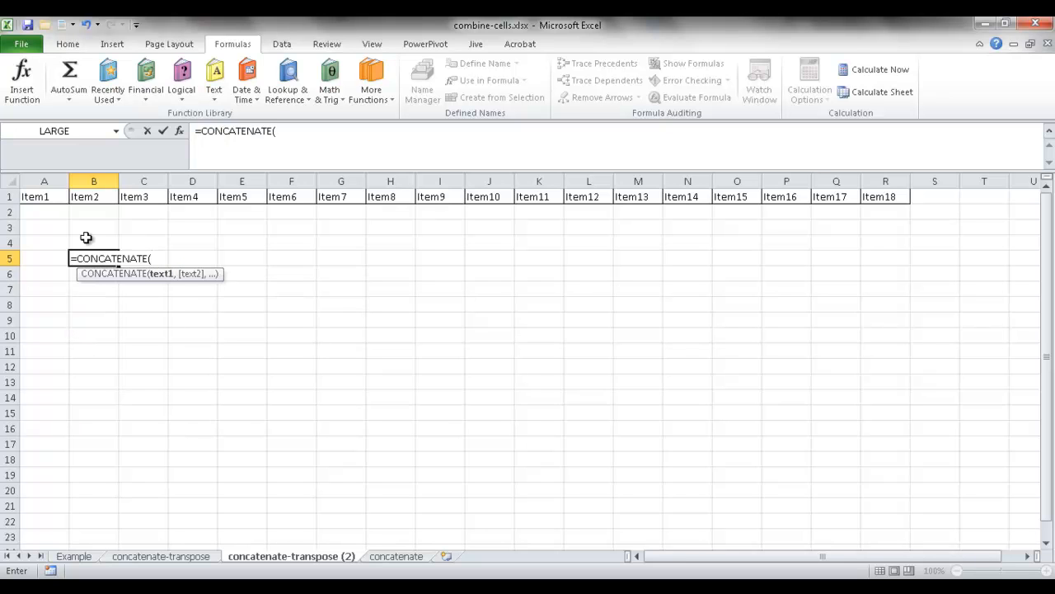
left_click_drag(42, 196, 866, 198)
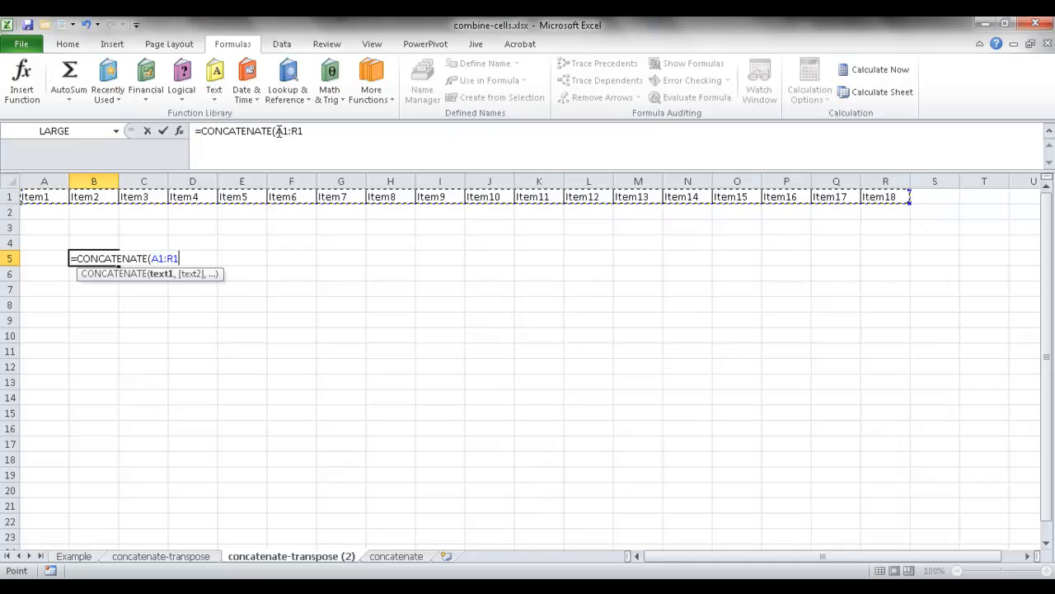
left_click_drag(278, 132, 305, 131)
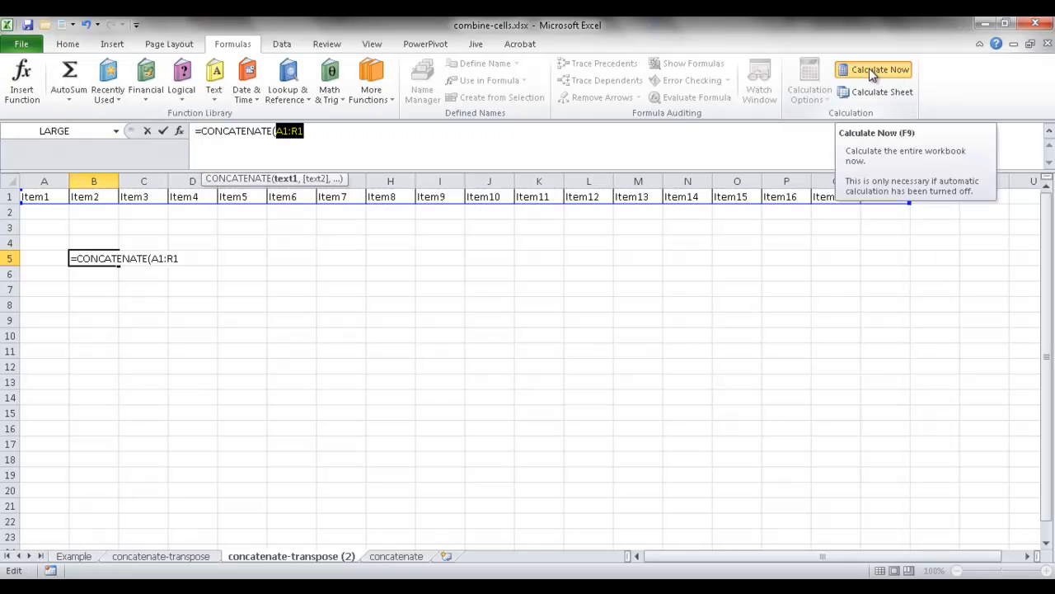
key("F9")
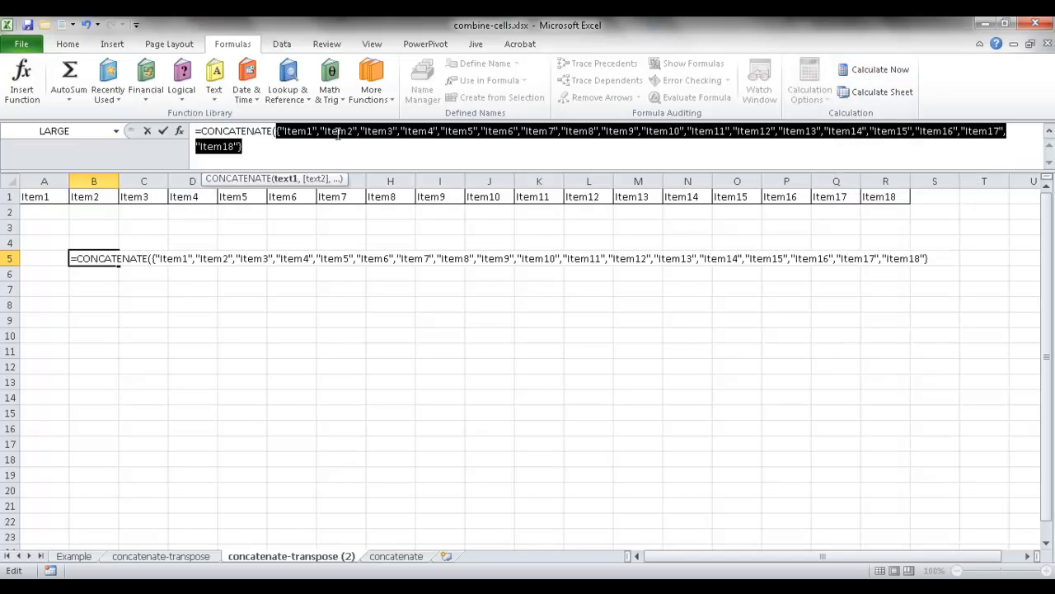
- Remove the curly braces around the item list in B5's formula and complete it with a closing parenthesis
left_click(280, 132)
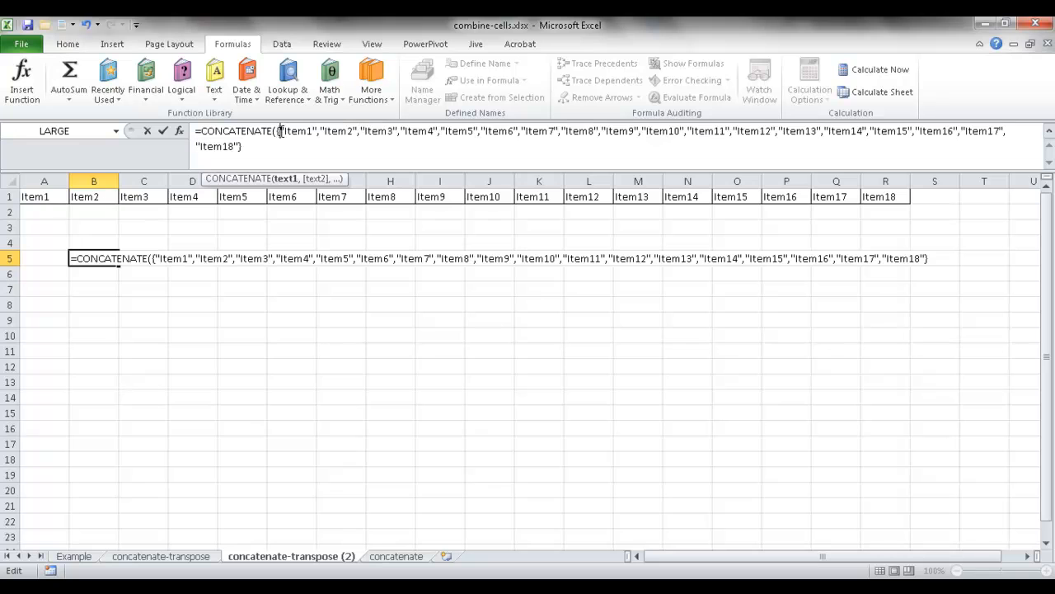
key("BackSpace")
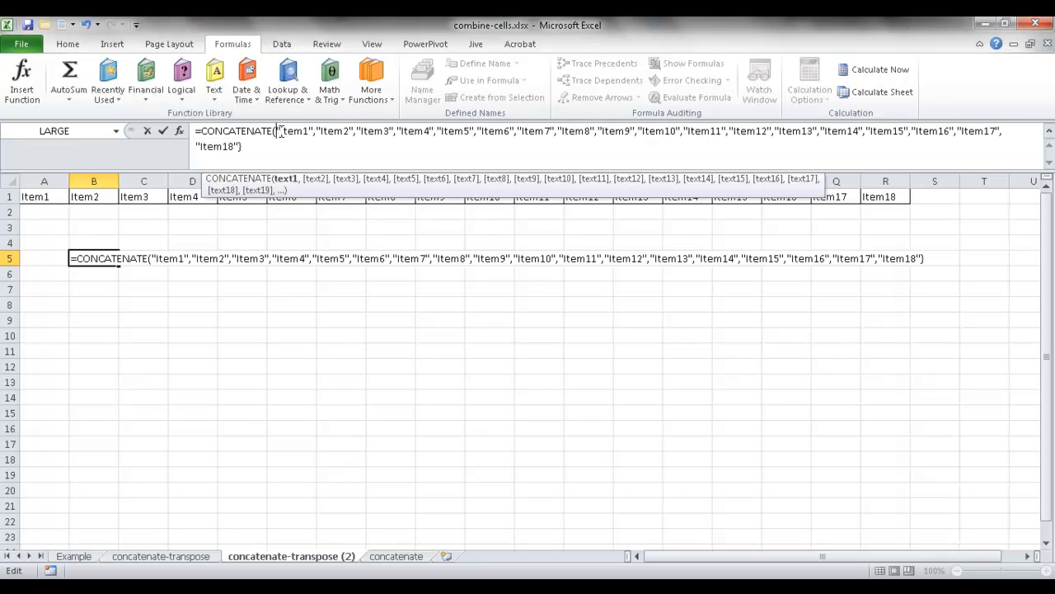
left_click(249, 146)
key("BackSpace")
type(")")
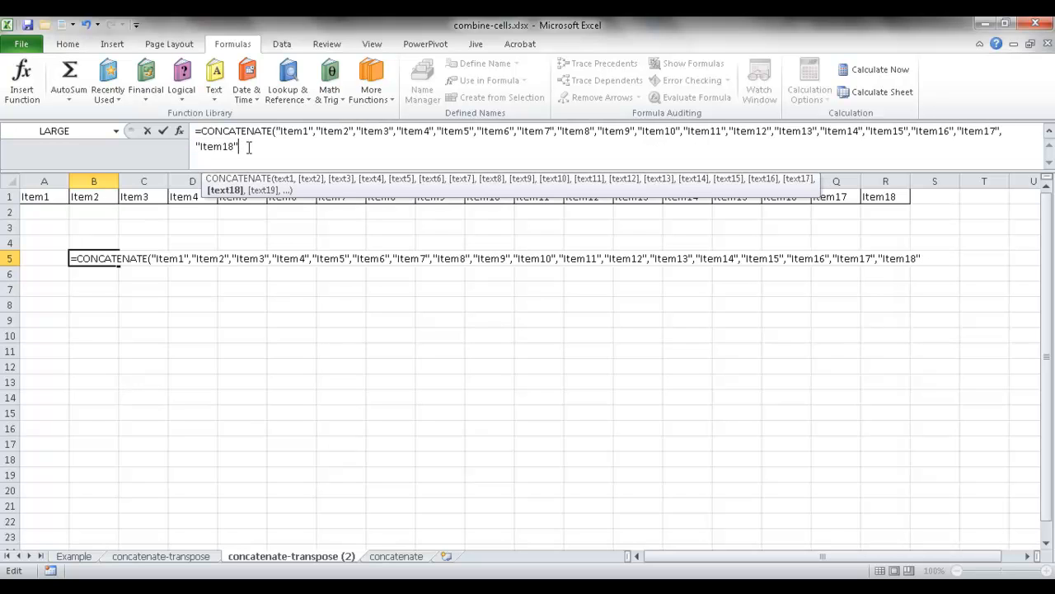
type(")")
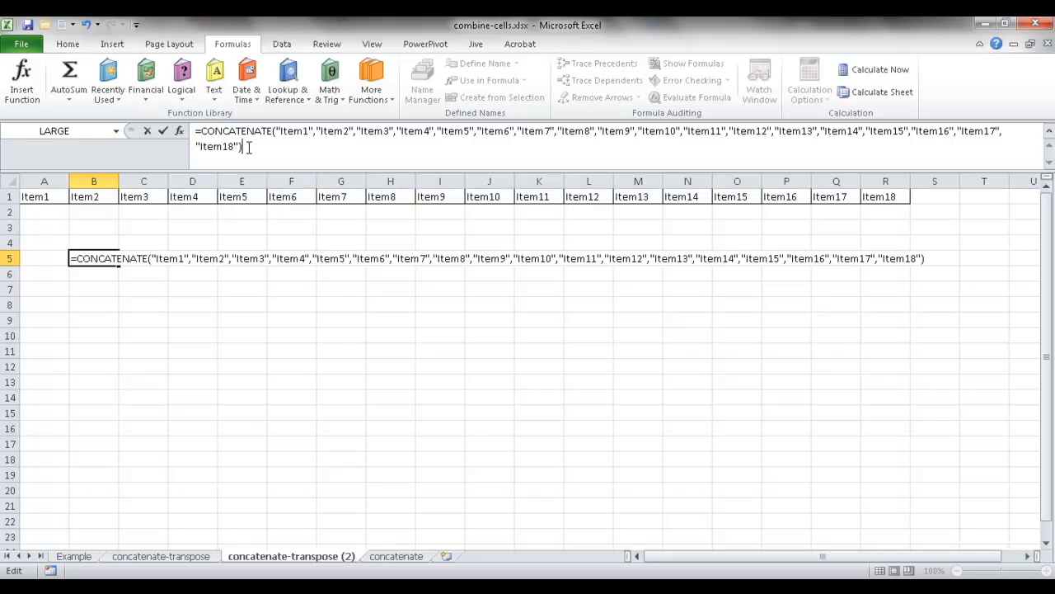
key("Return")
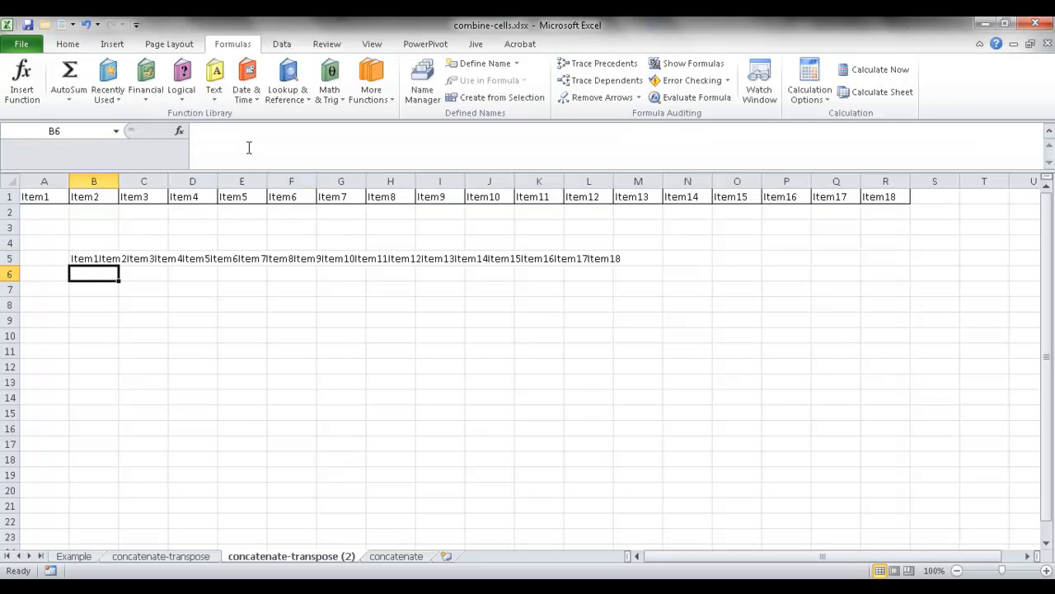
- Replace the contents of B5 with the formula =CONCATENATE(A1:R1&",", leaving CONCATENATE open
left_click(92, 260)
key("Delete")
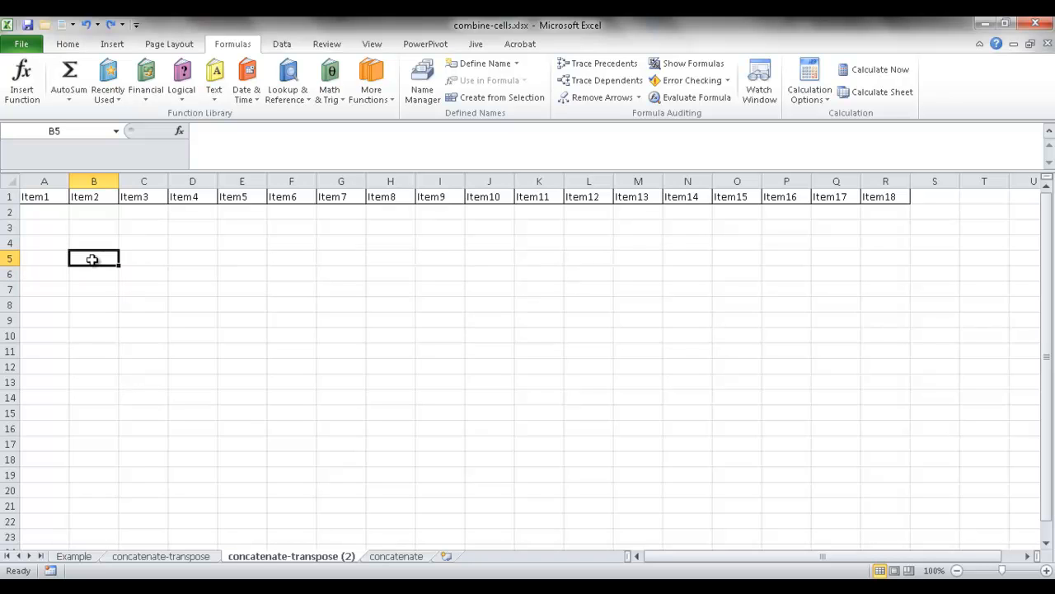
type("=conc")
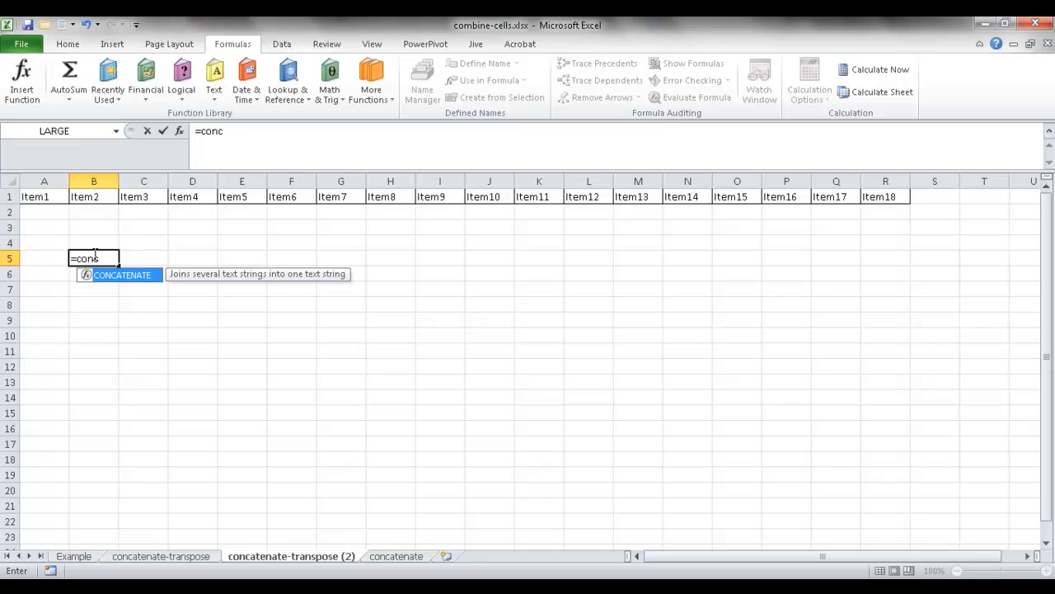
key("Tab")
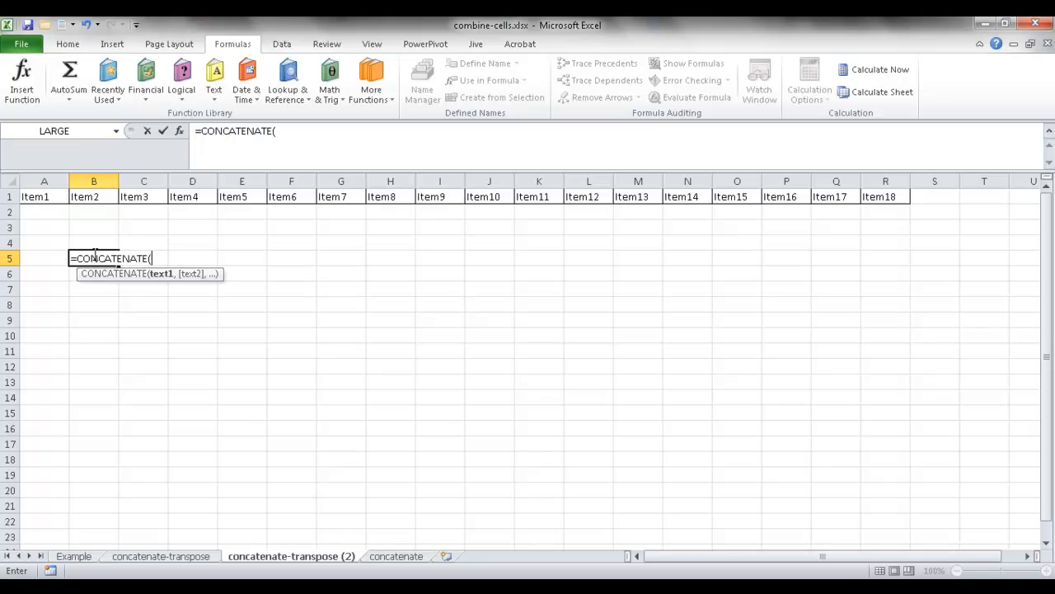
left_click_drag(43, 196, 869, 198)
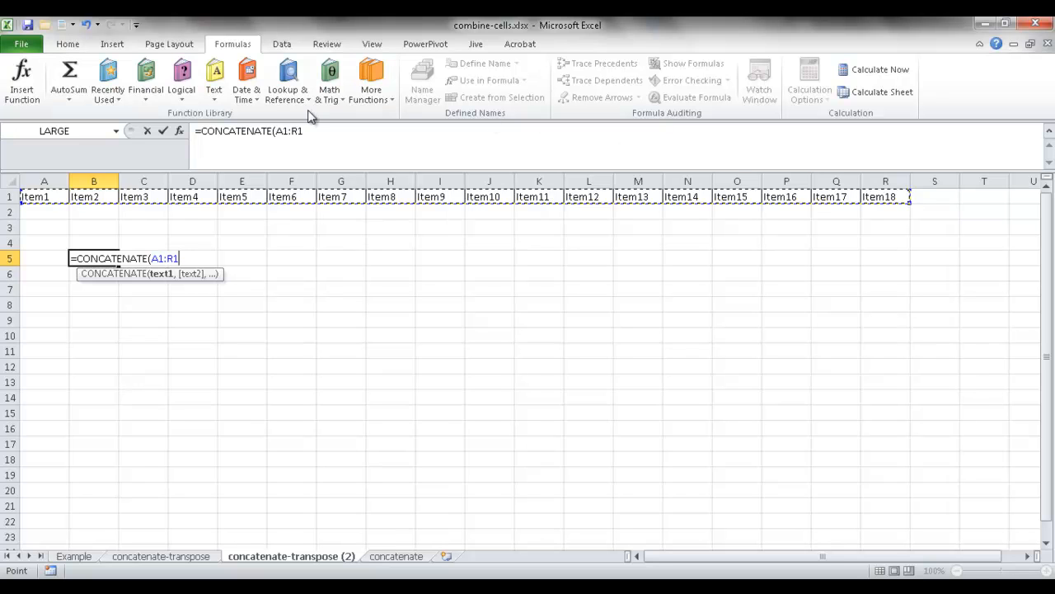
left_click(308, 132)
type("&\",")
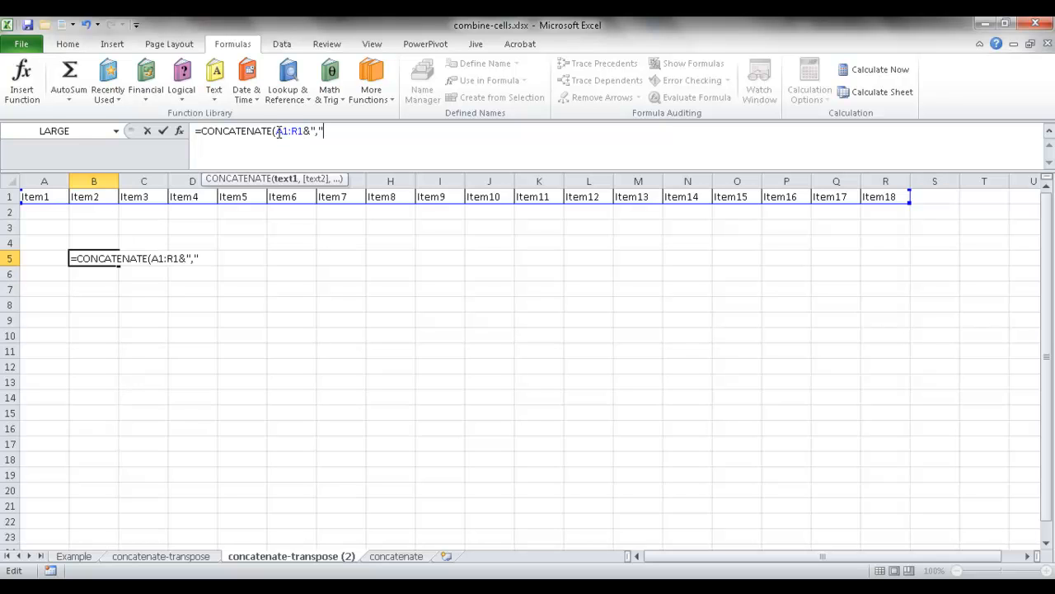
- Convert A1:R1&"," in B5's formula into literal values and complete the formula without curly braces or the comma after Item18
left_click_drag(278, 131, 325, 130)
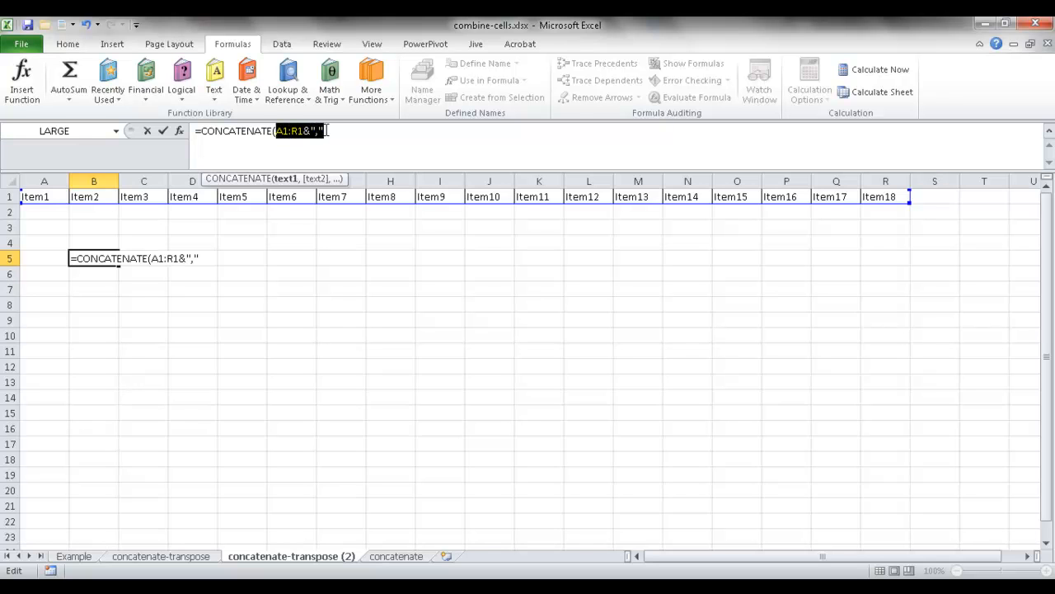
left_click(860, 71)
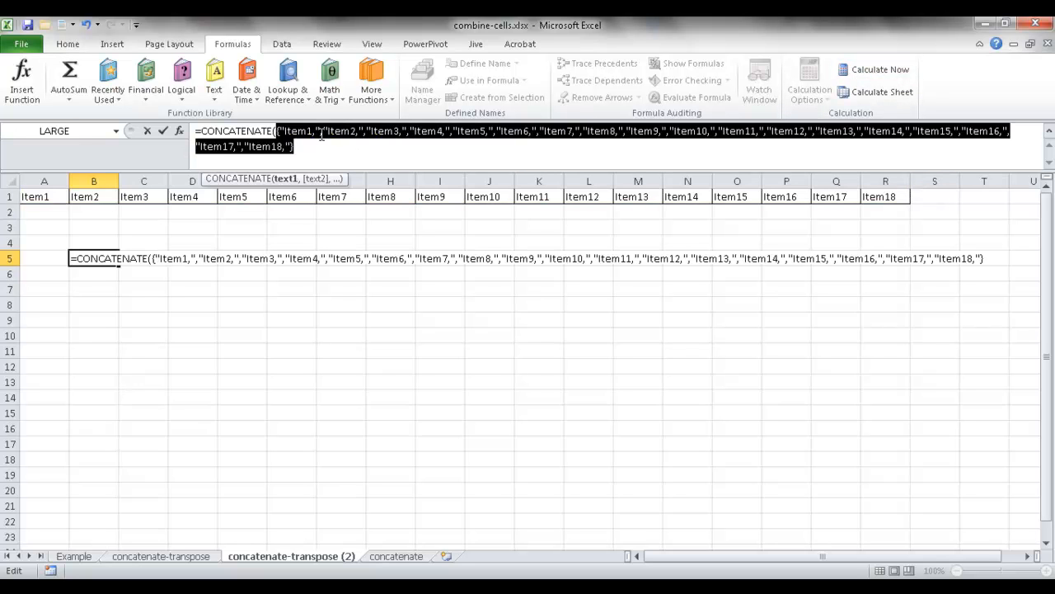
left_click(280, 132)
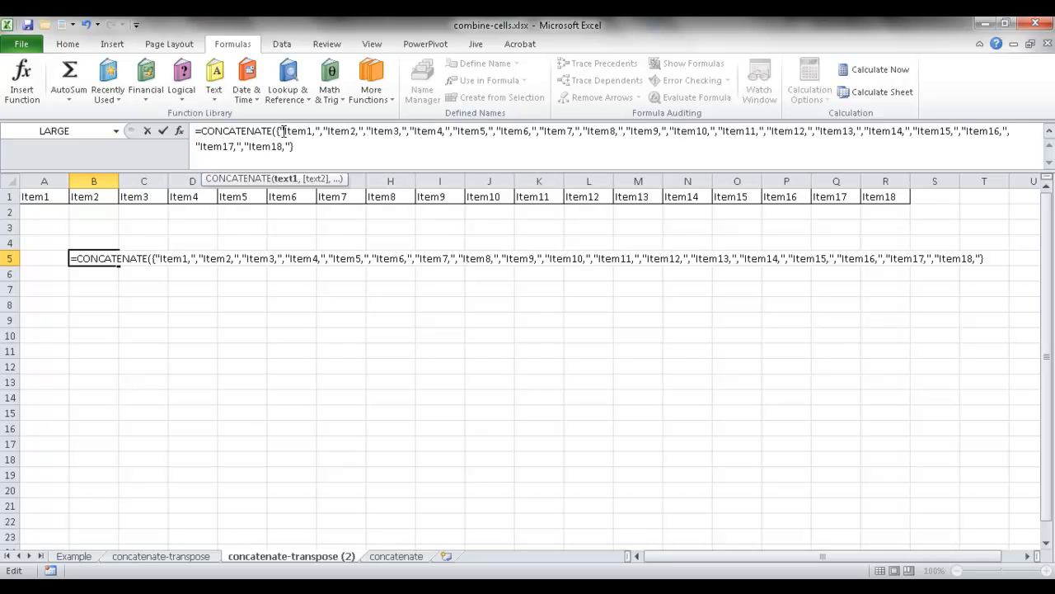
key("BackSpace")
left_click(301, 144)
key("BackSpace")
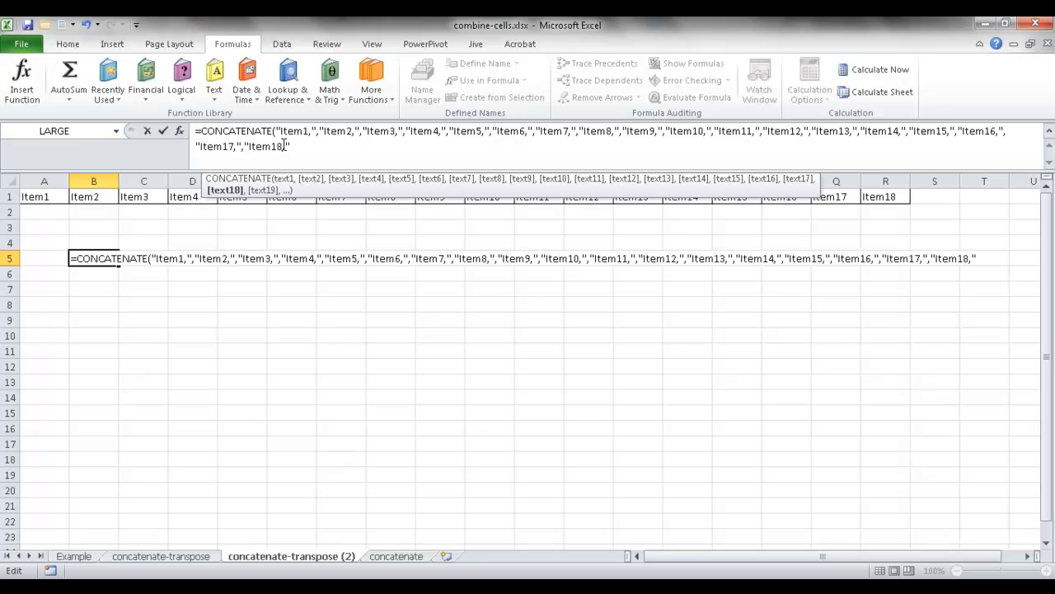
left_click(285, 146)
key("BackSpace")
type("8\")")
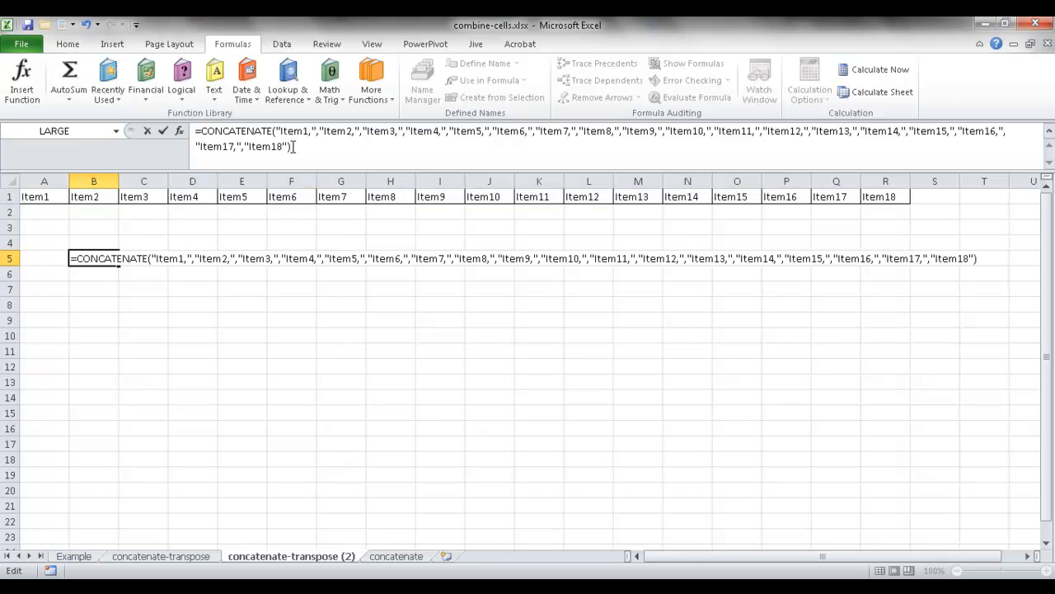
key("Return")
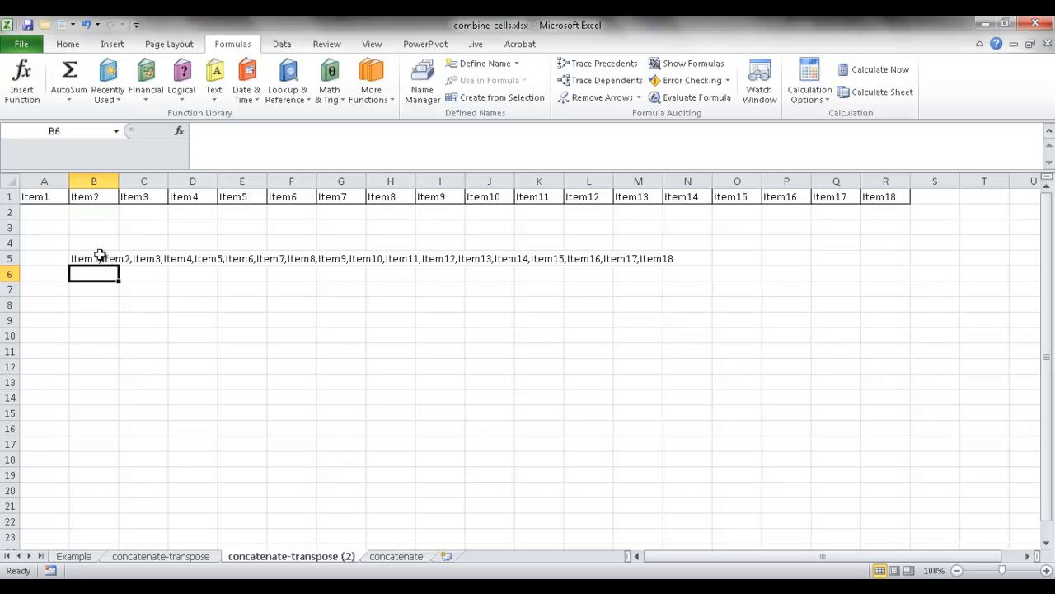
- Copy the combined list from B5 and paste it as values only into B8
left_click(99, 258)
key("ctrl+c")
left_click(93, 304)
right_click(95, 305)
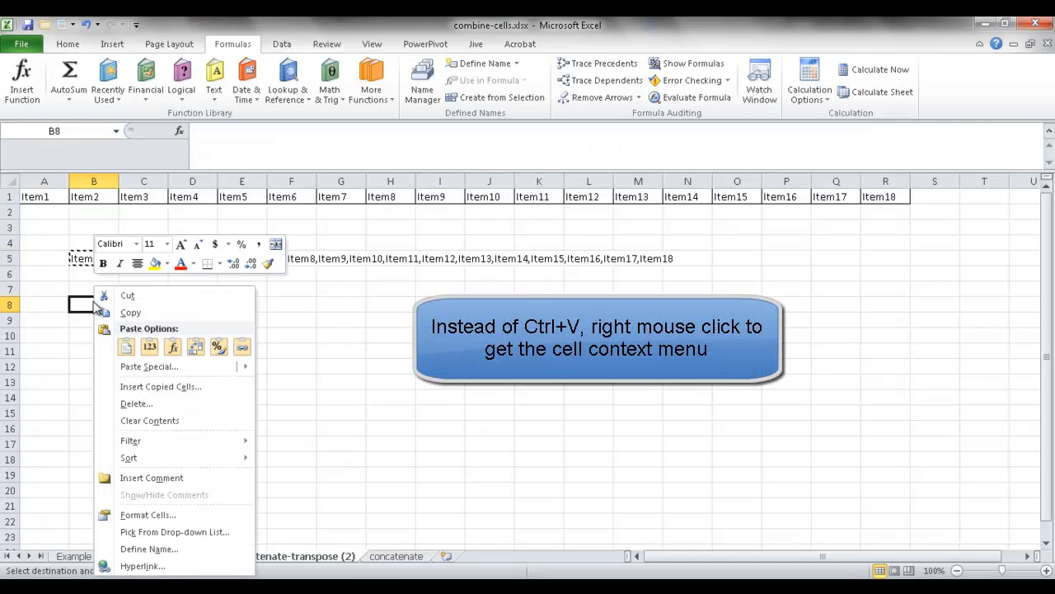
mouse_move(188, 370)
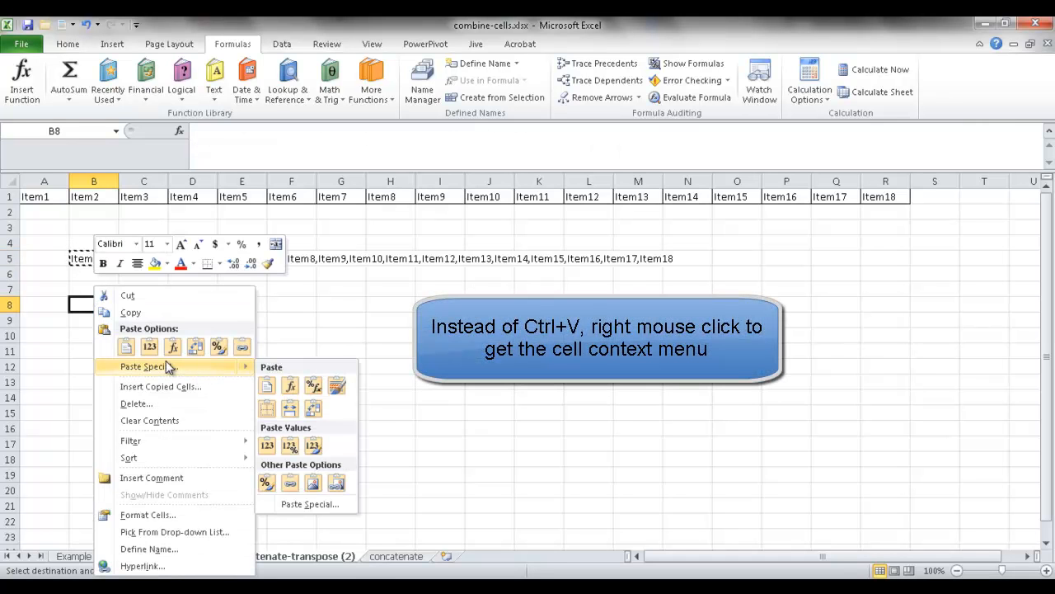
left_click(149, 348)
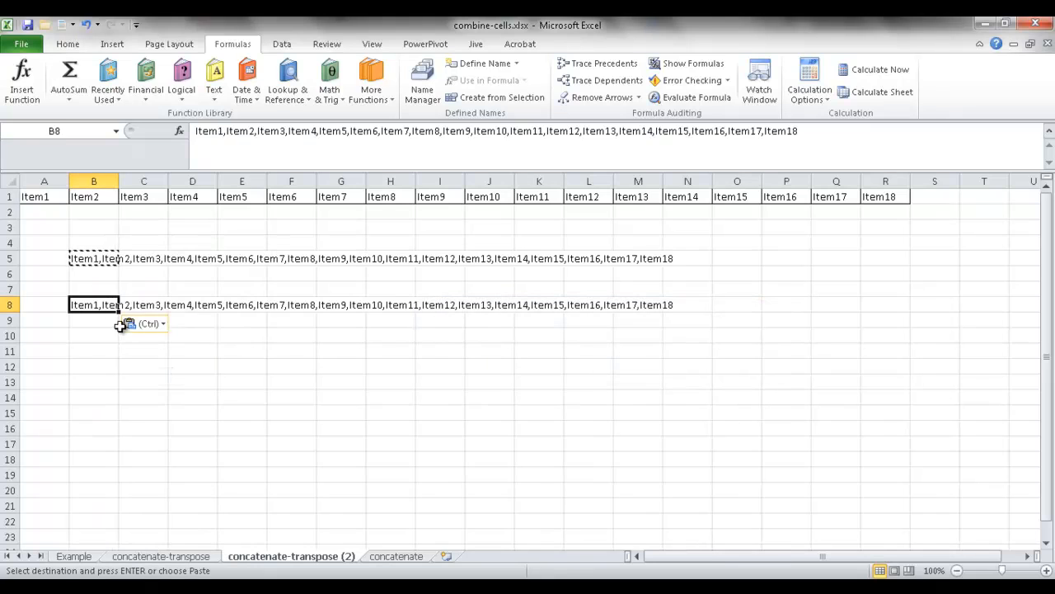
left_click(95, 361)
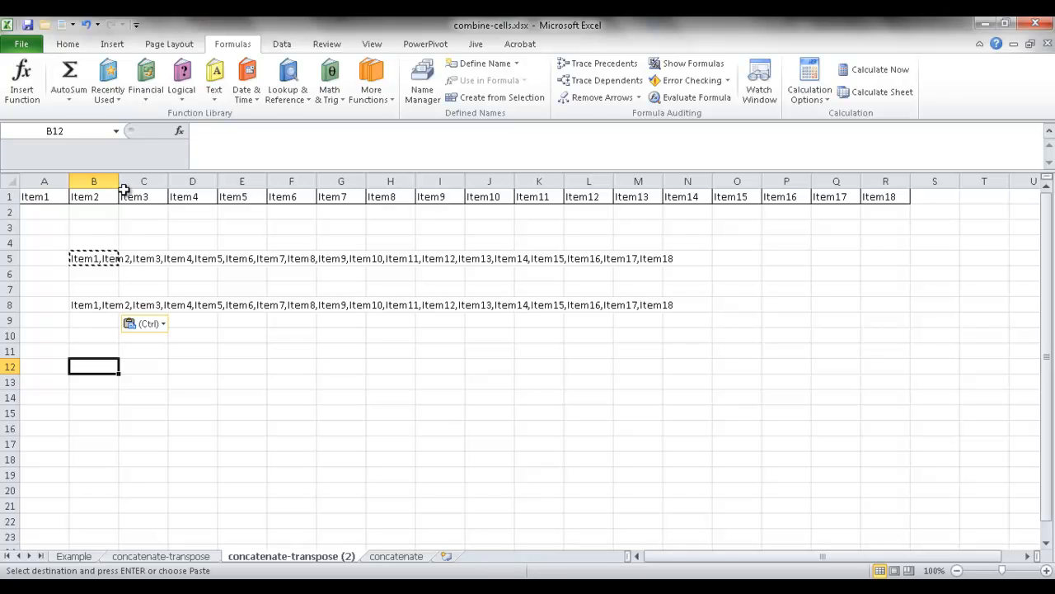
left_click(180, 198)
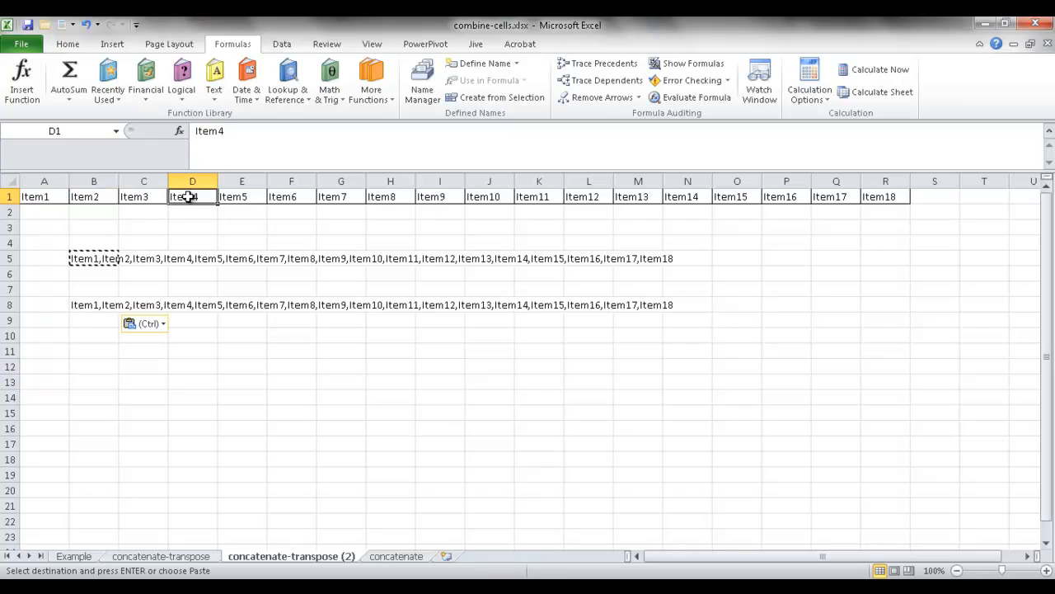
left_click(244, 197)
left_click(297, 198)
left_click(386, 199)
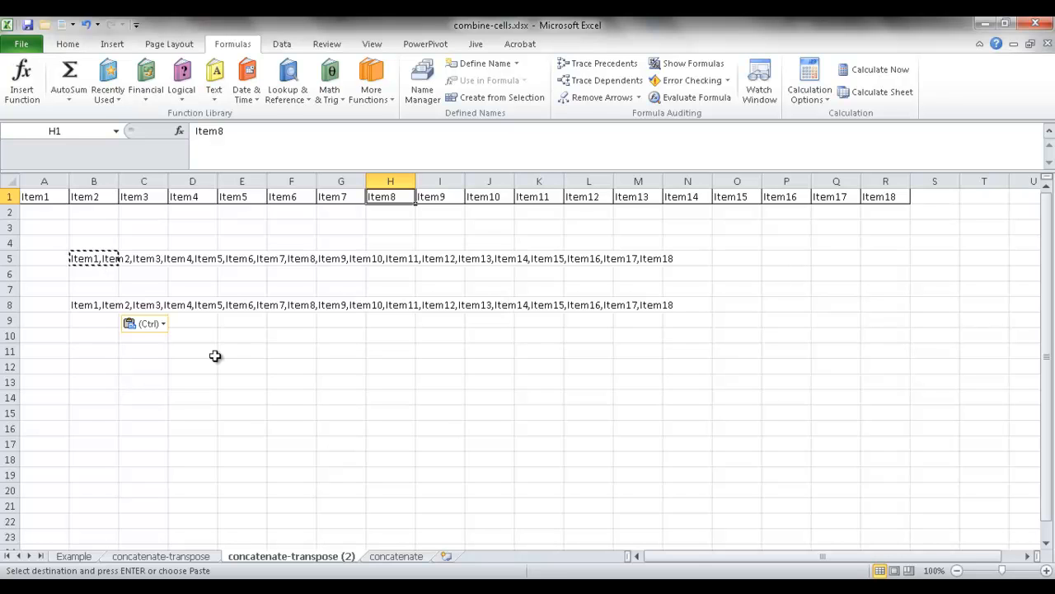
- On the concatenate sheet, enter a formula in B1 that references the first item in A1
left_click(427, 561)
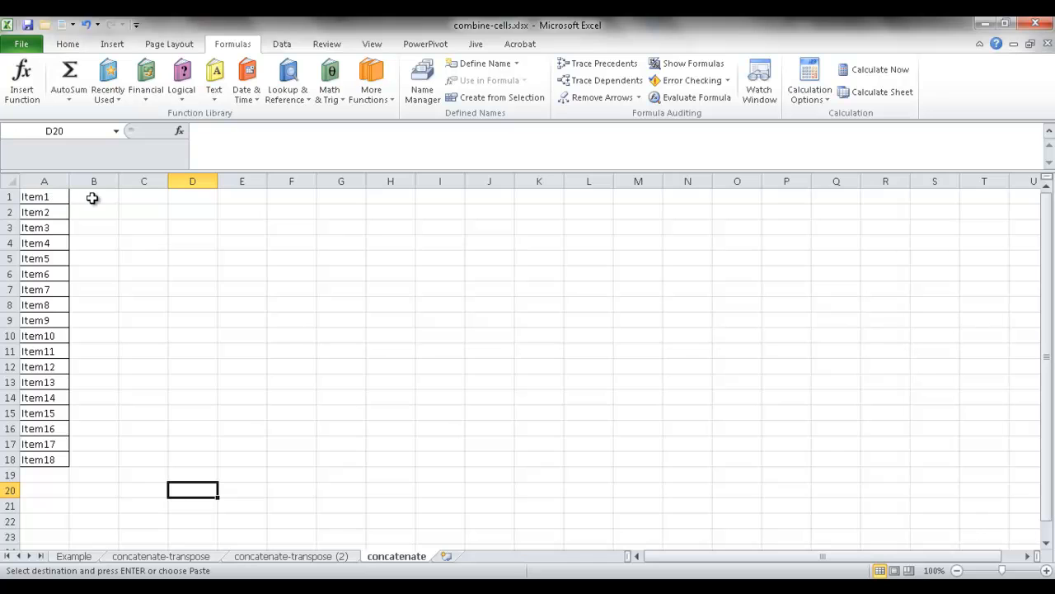
left_click(92, 198)
double_click(93, 197)
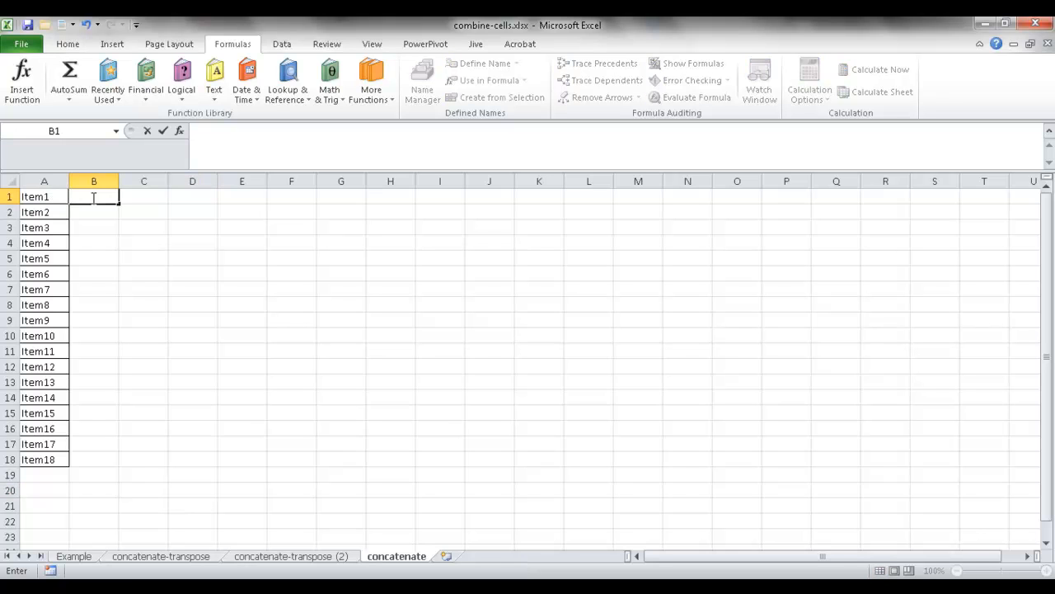
type("=")
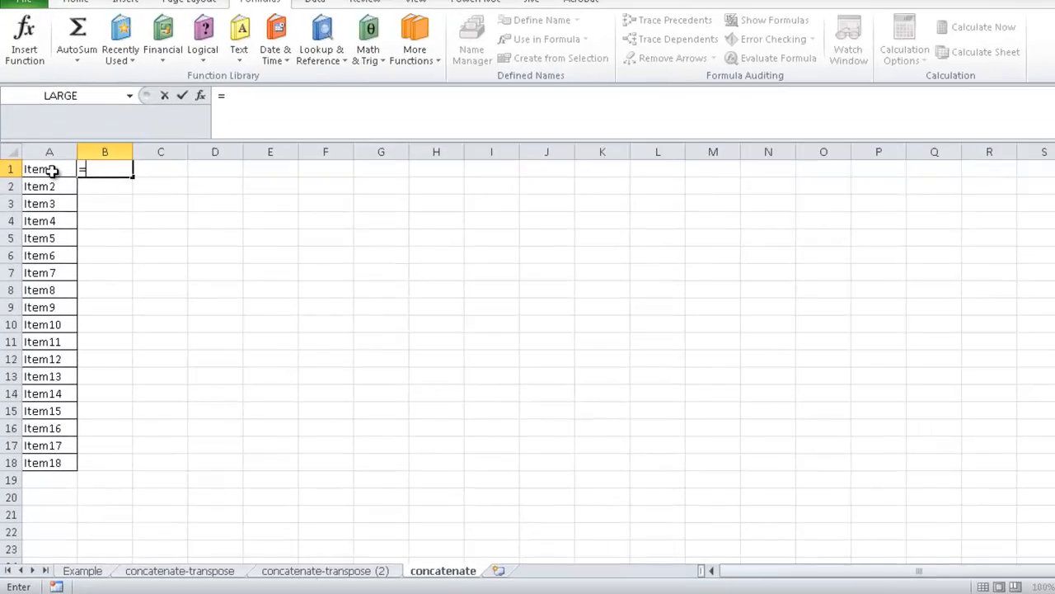
left_click(47, 198)
key("Return")
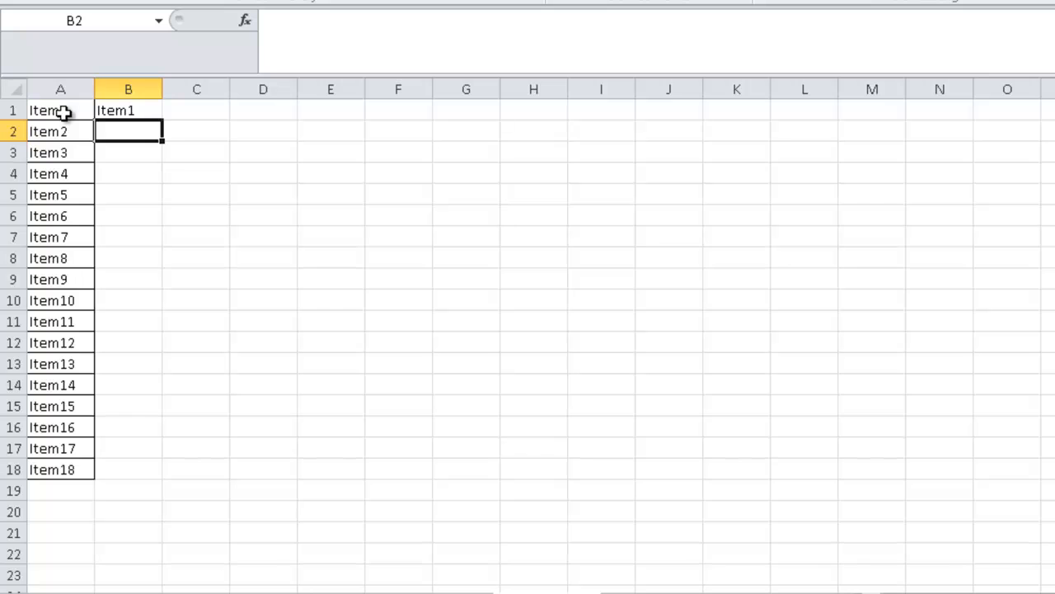
- Enter the formula =CONCATENATE(A2,",",B1) in B2 to join the second item with the text above
type("=conc")
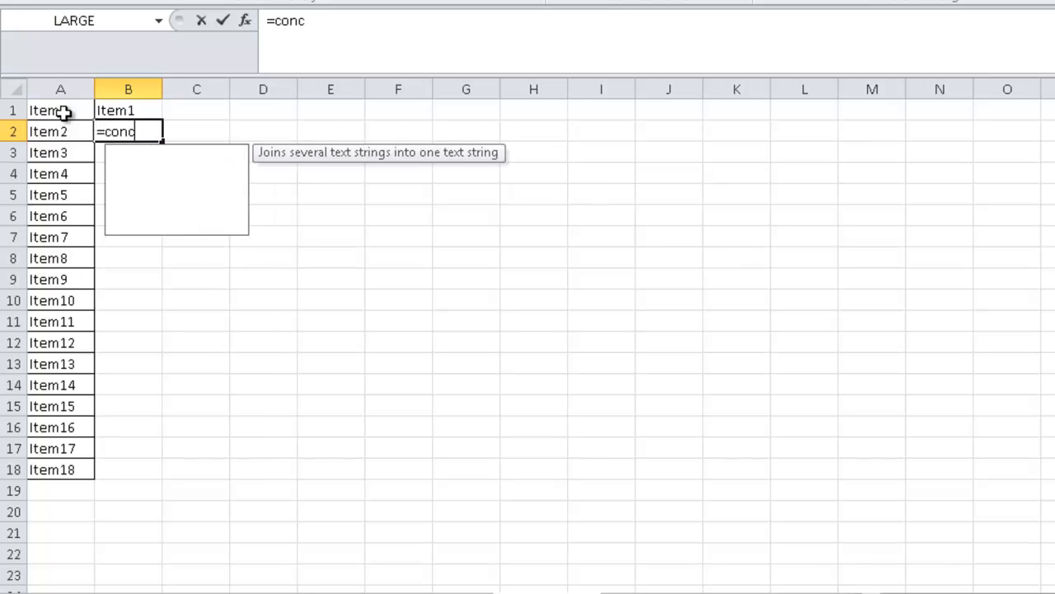
key("Tab")
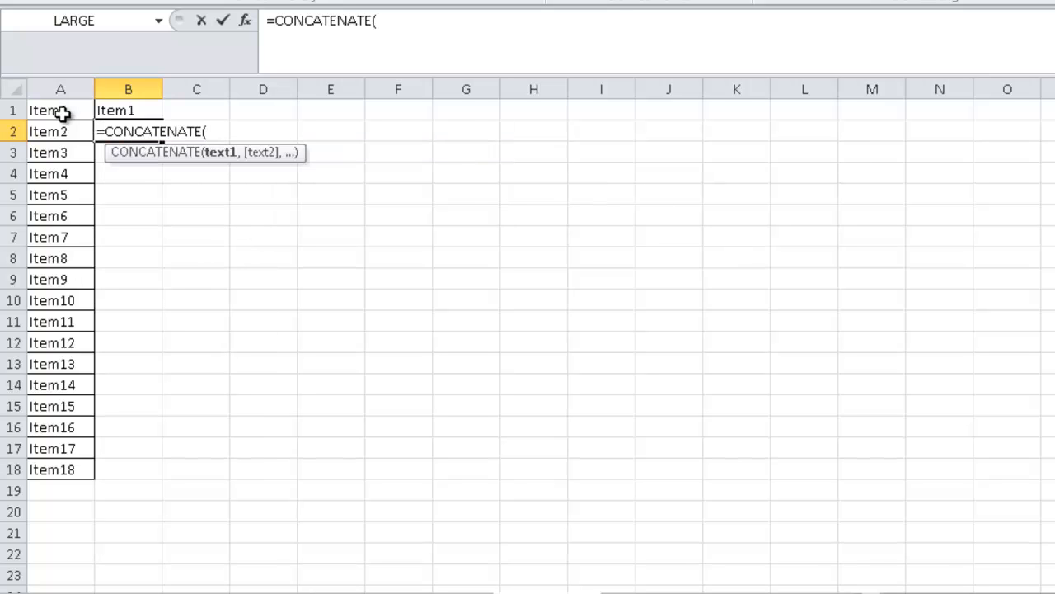
left_click(54, 130)
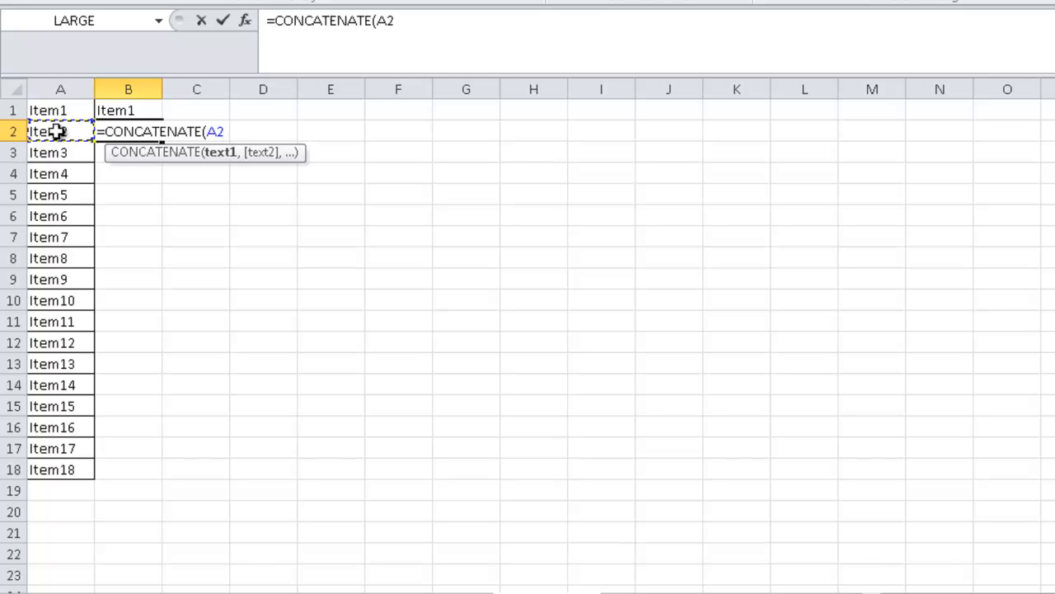
type(",")
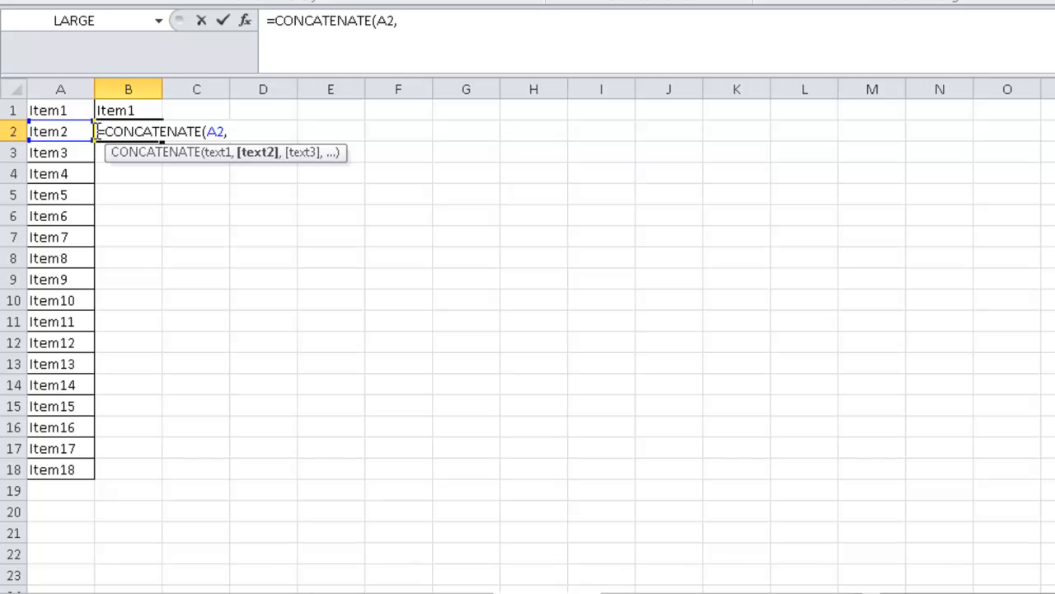
type("\",\",")
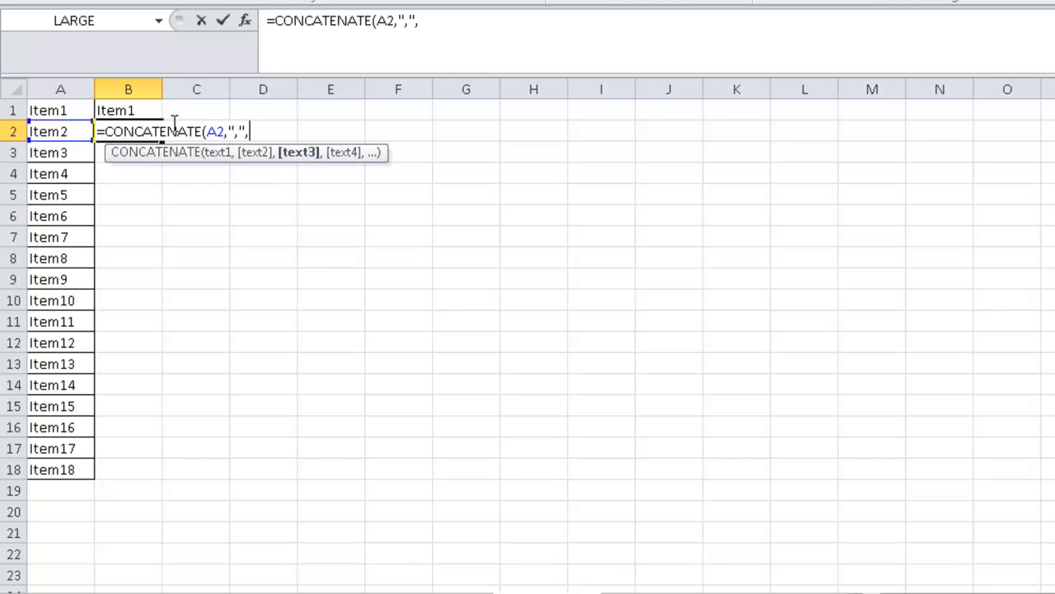
left_click(138, 110)
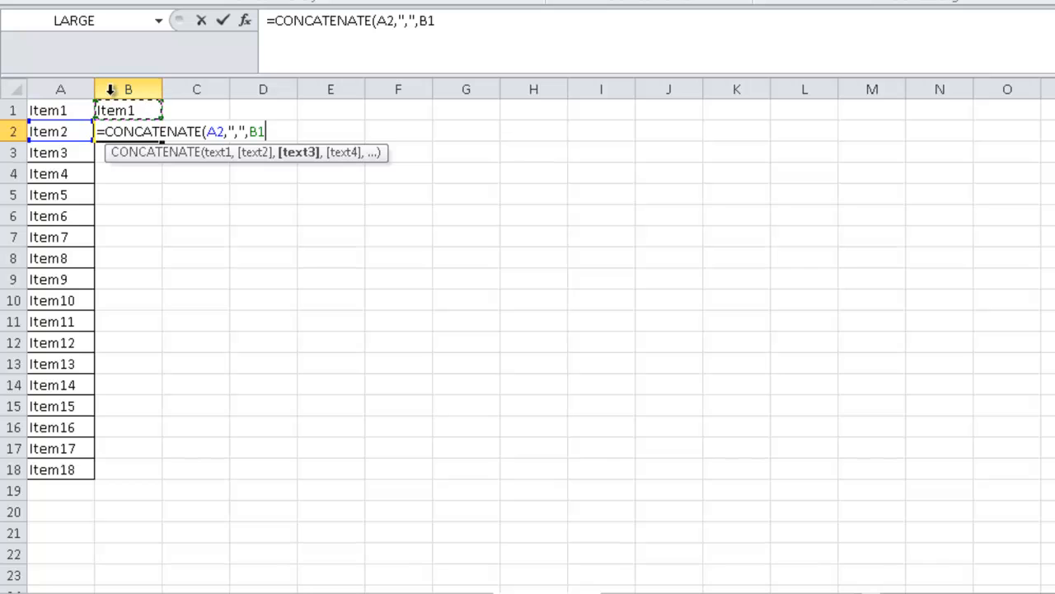
type(")")
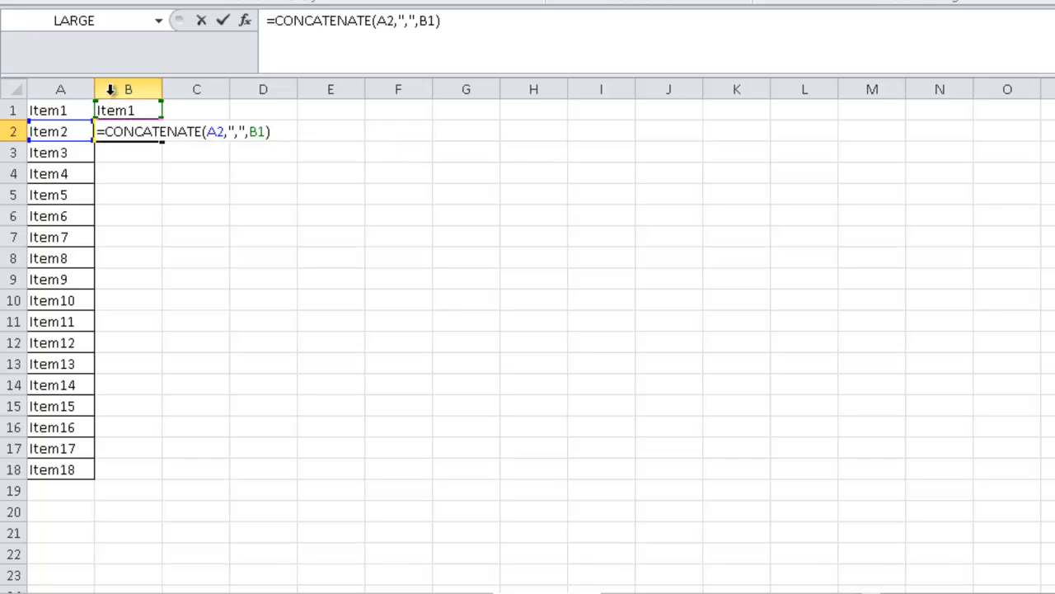
key("Return")
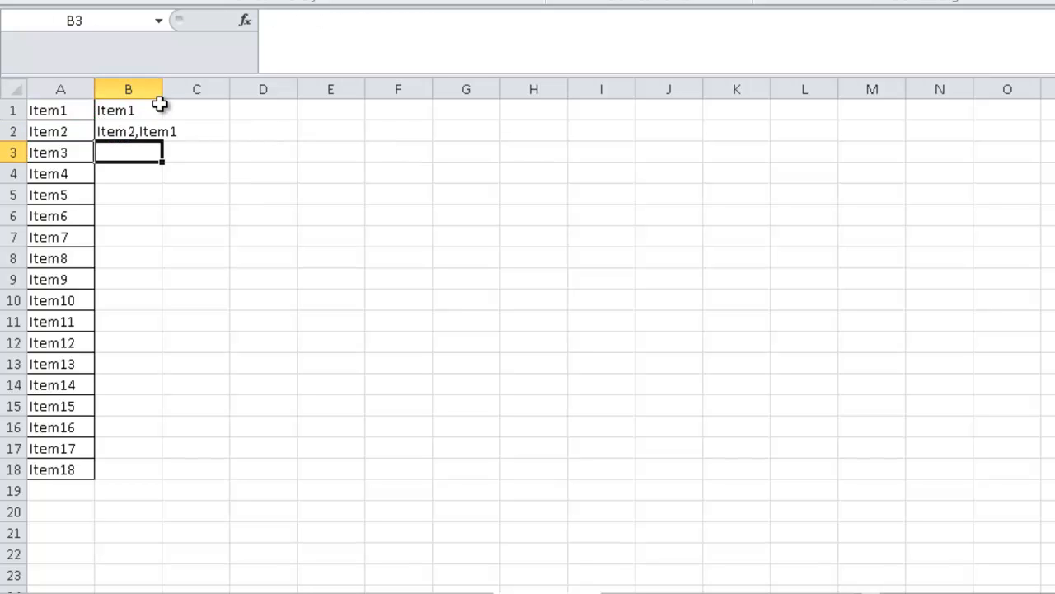
- Fill the CONCATENATE formula from B2 down to B18 and select the last combined cell
left_click(149, 134)
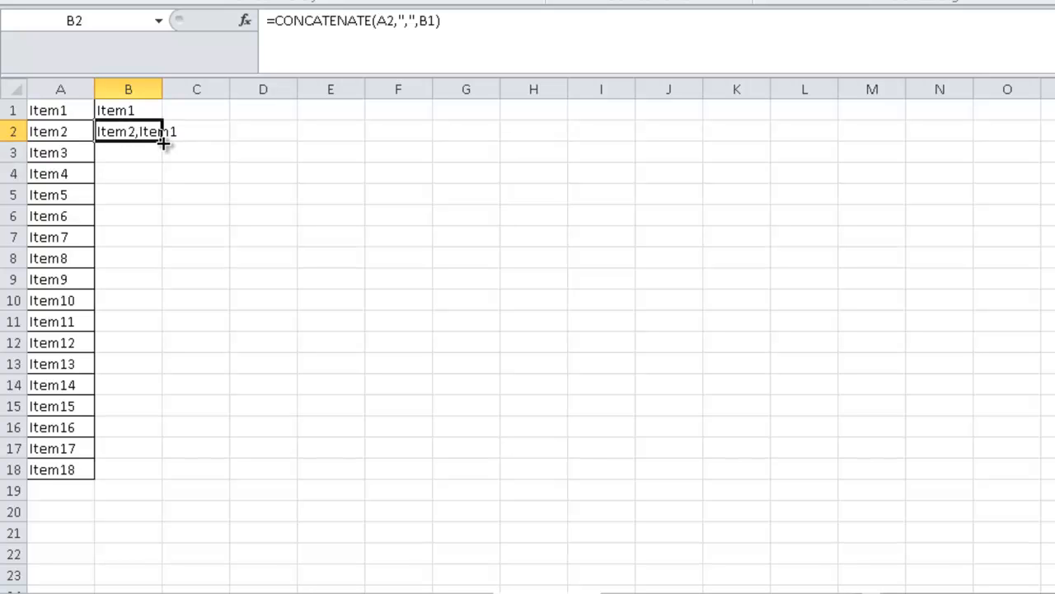
double_click(162, 143)
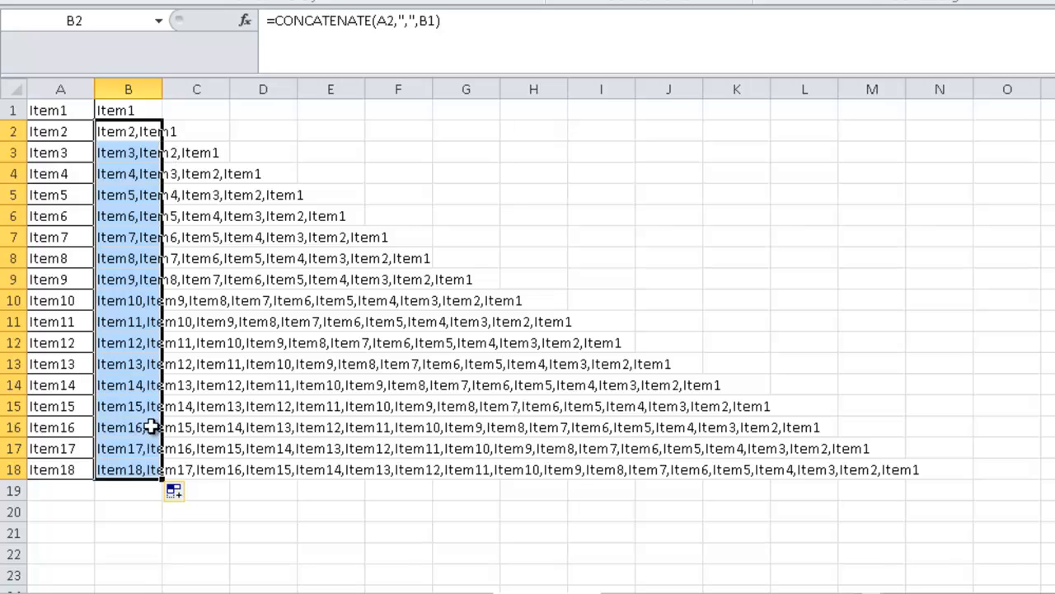
left_click(142, 471)
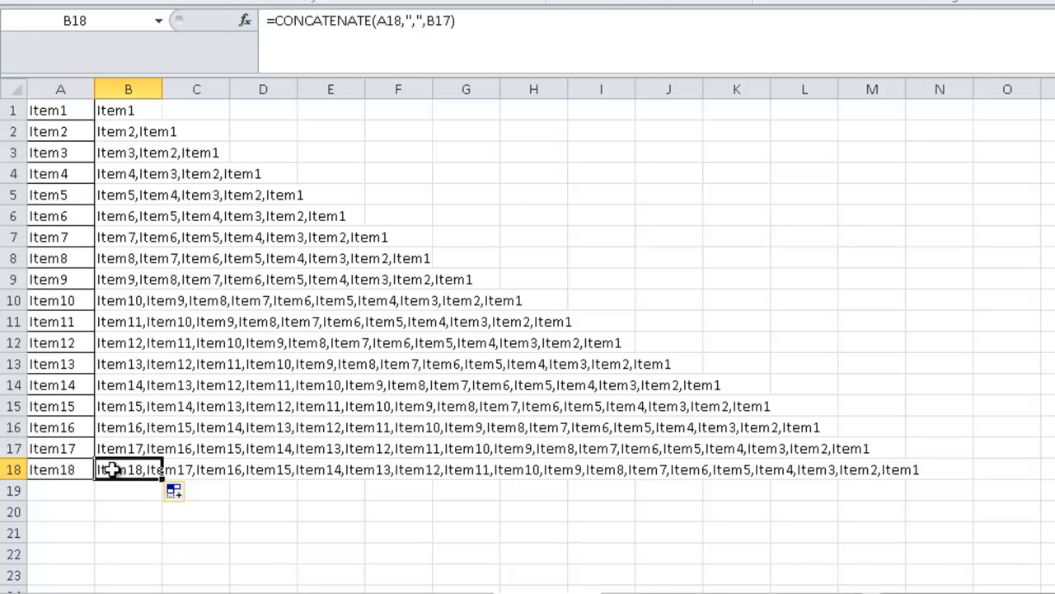
- Change the item in A10 to Item100 and check the combined text in B18
left_click(83, 300)
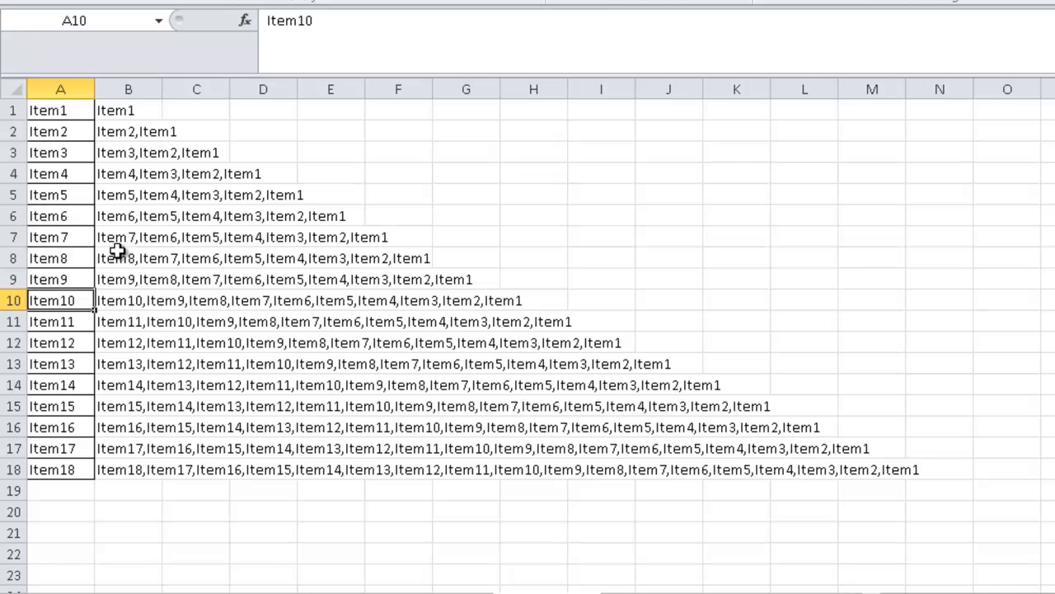
left_click(320, 22)
type("0")
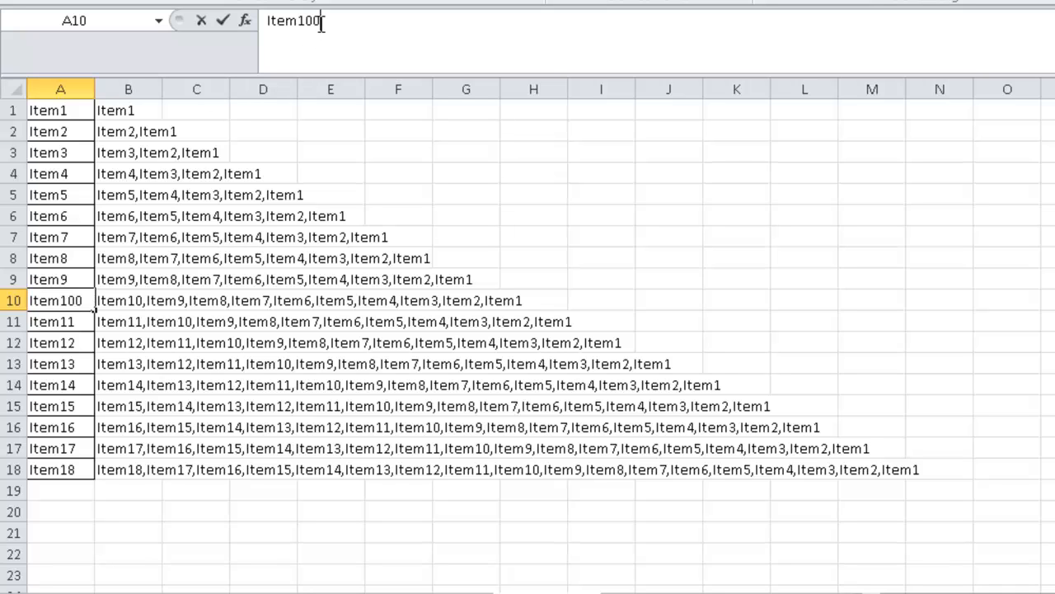
key("Return")
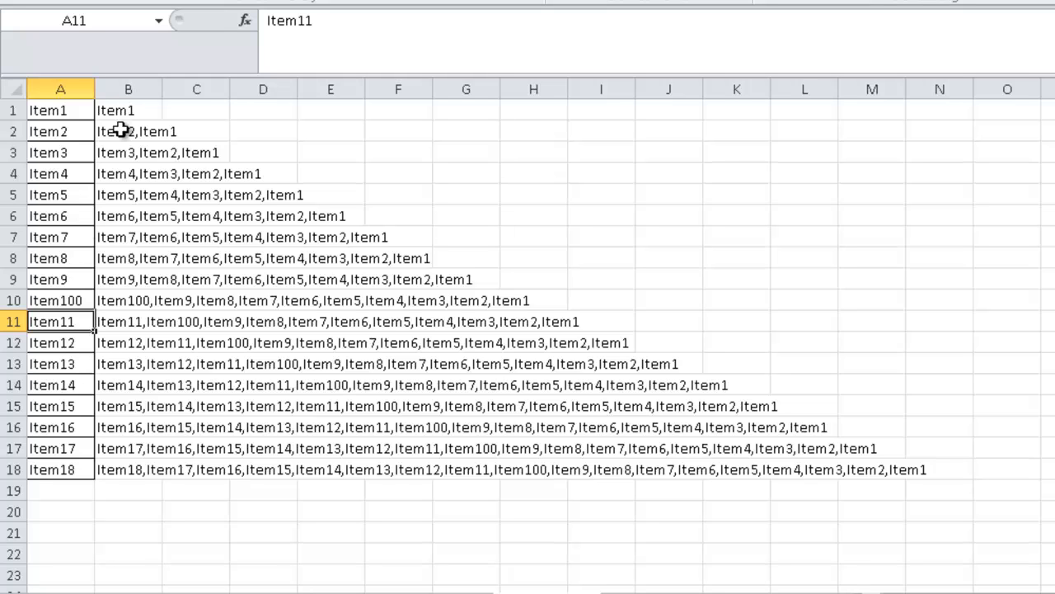
left_click(71, 300)
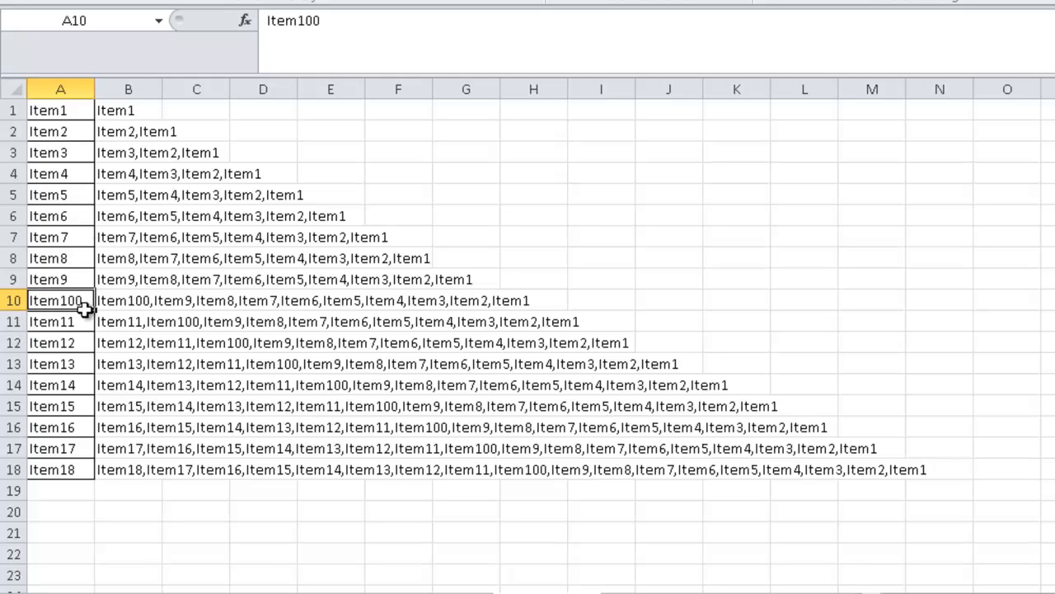
left_click(120, 472)
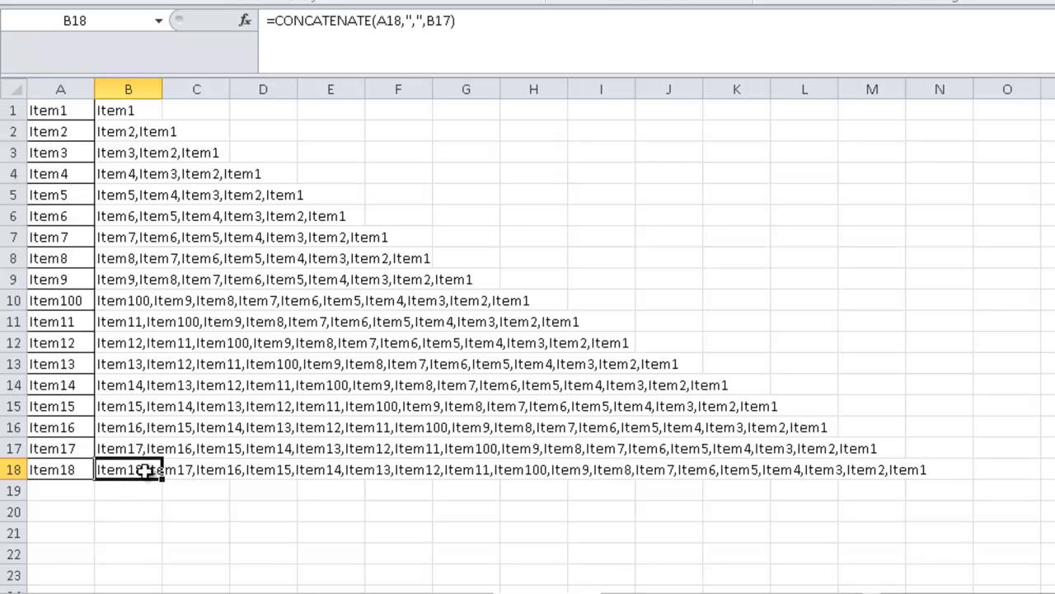